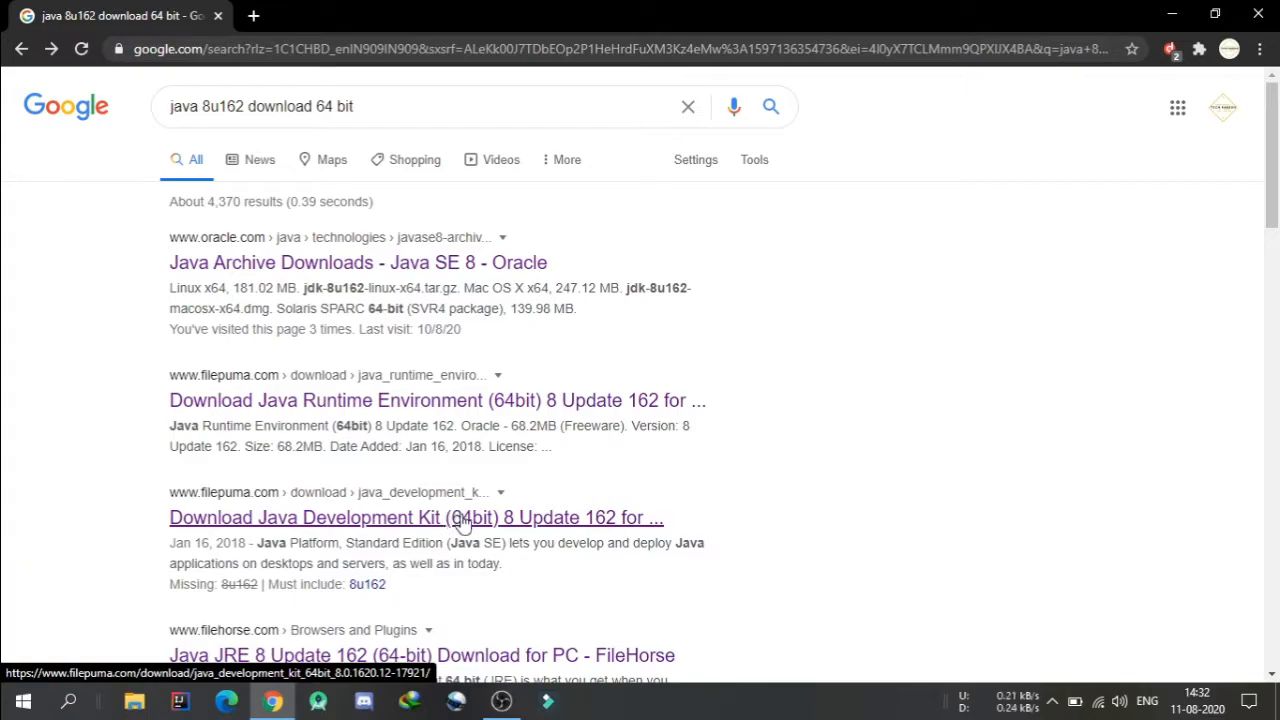
Open Filepuma's Java Development Kit (64bit) 8 Update 162 page, request its download and cancel the file transfer.
{"action": "left_click", "coordinate": [462, 518]}
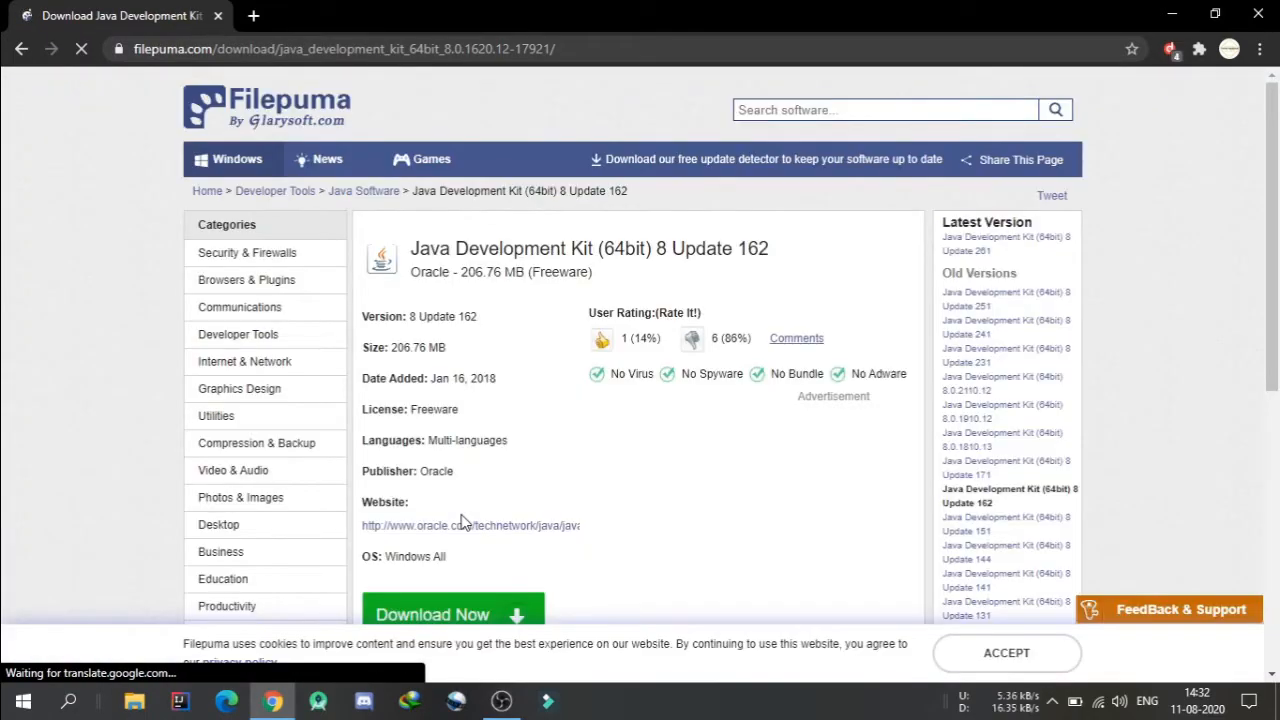
{"action": "scroll", "coordinate": [462, 520], "scroll_direction": "down", "scroll_amount": 1}
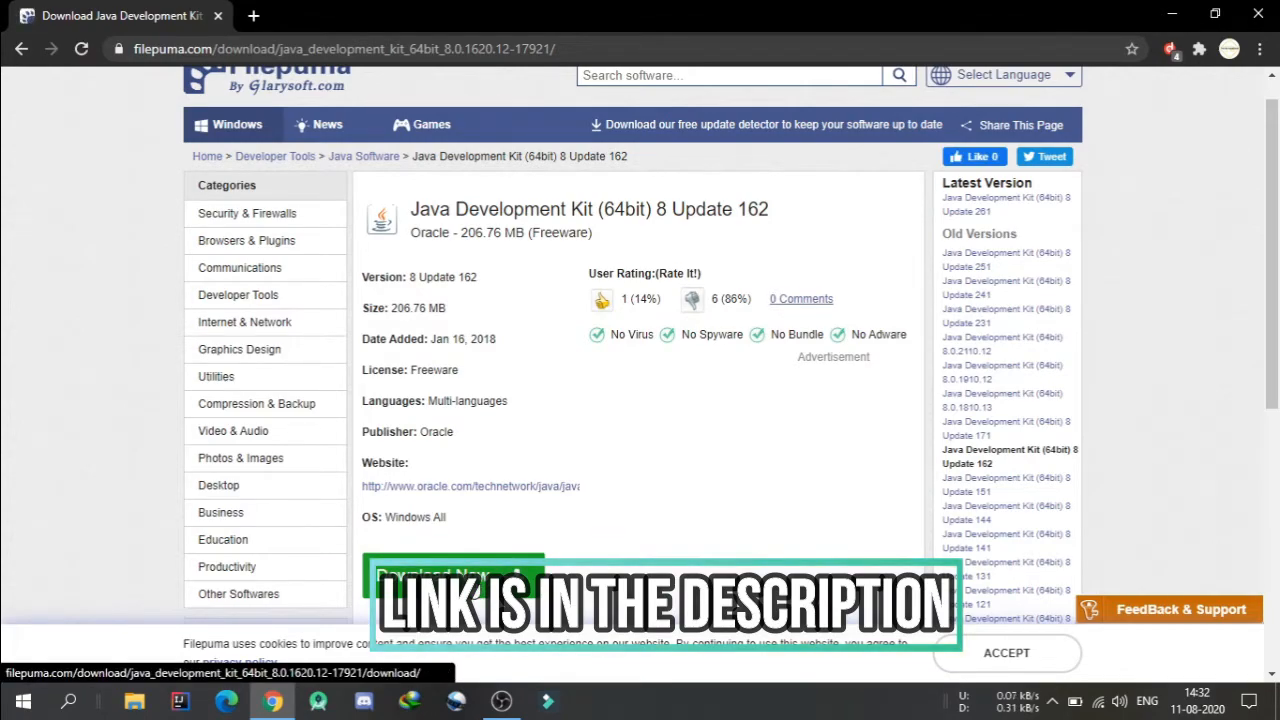
{"action": "left_click", "coordinate": [470, 586]}
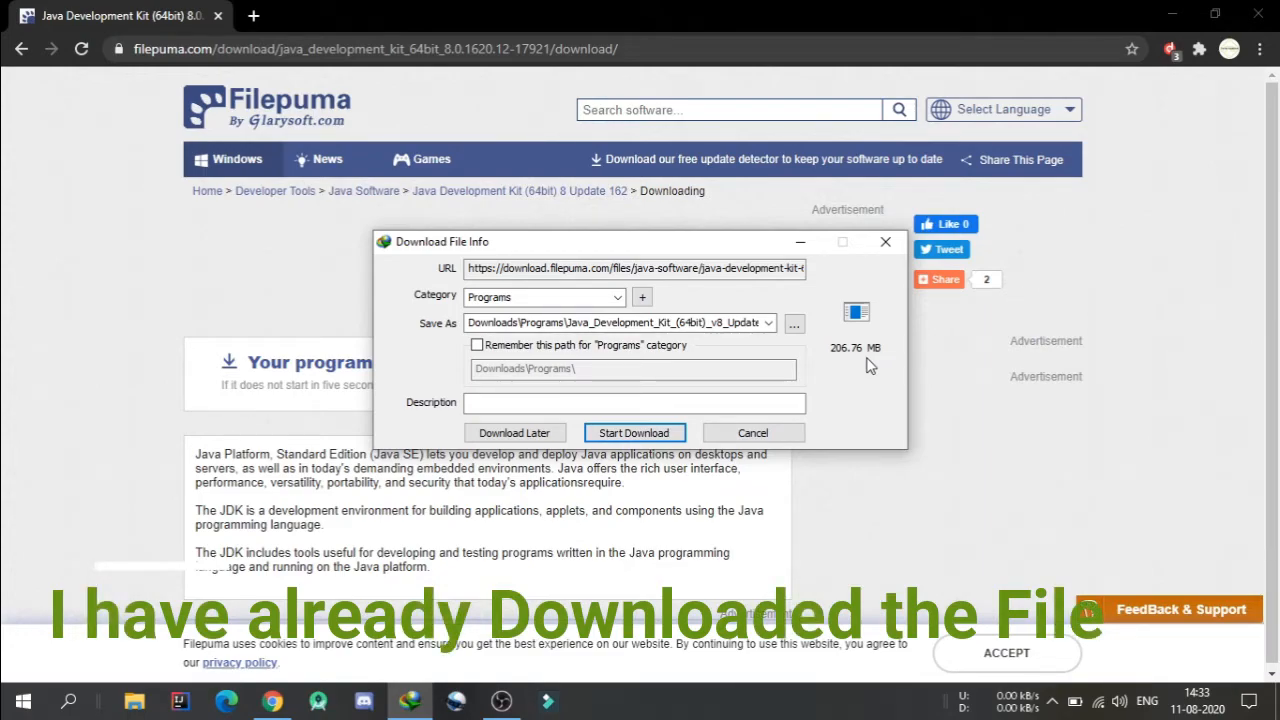
{"action": "left_click", "coordinate": [753, 432]}
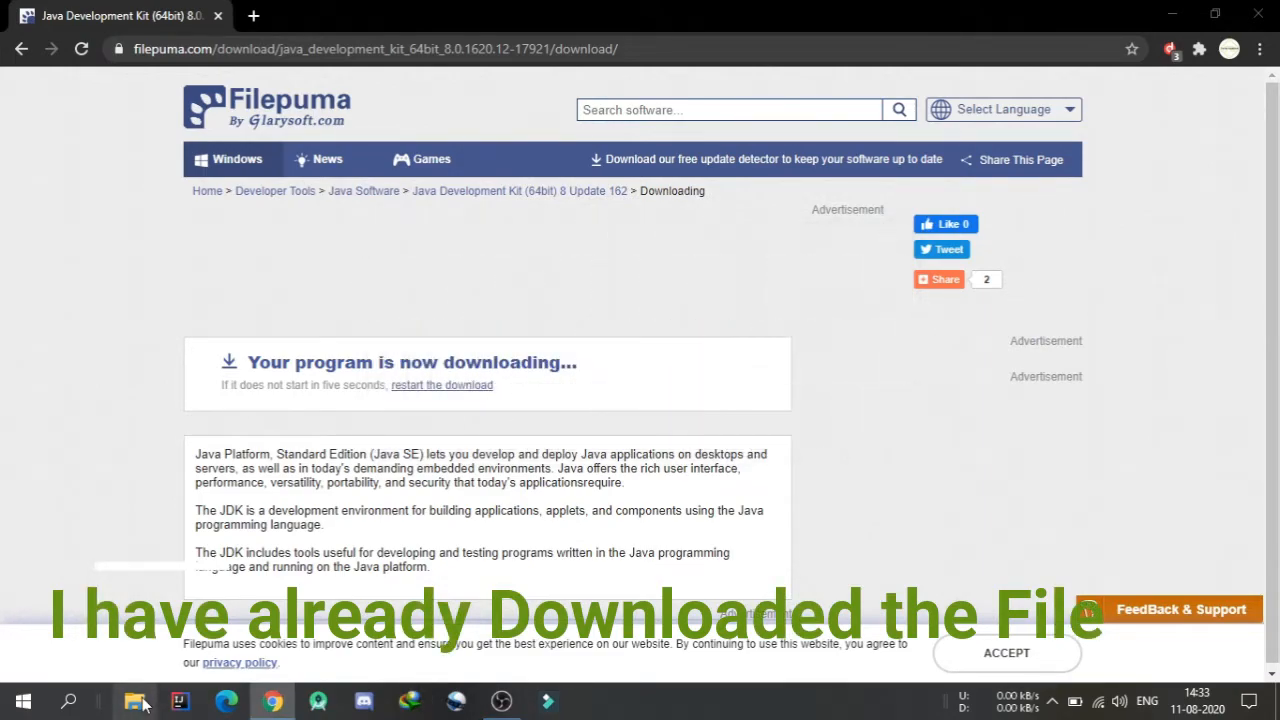
Launch the jdk-8u162-windows-x64 installer from the Programs folder inside Downloads in File Explorer.
{"action": "key", "text": "super+e"}
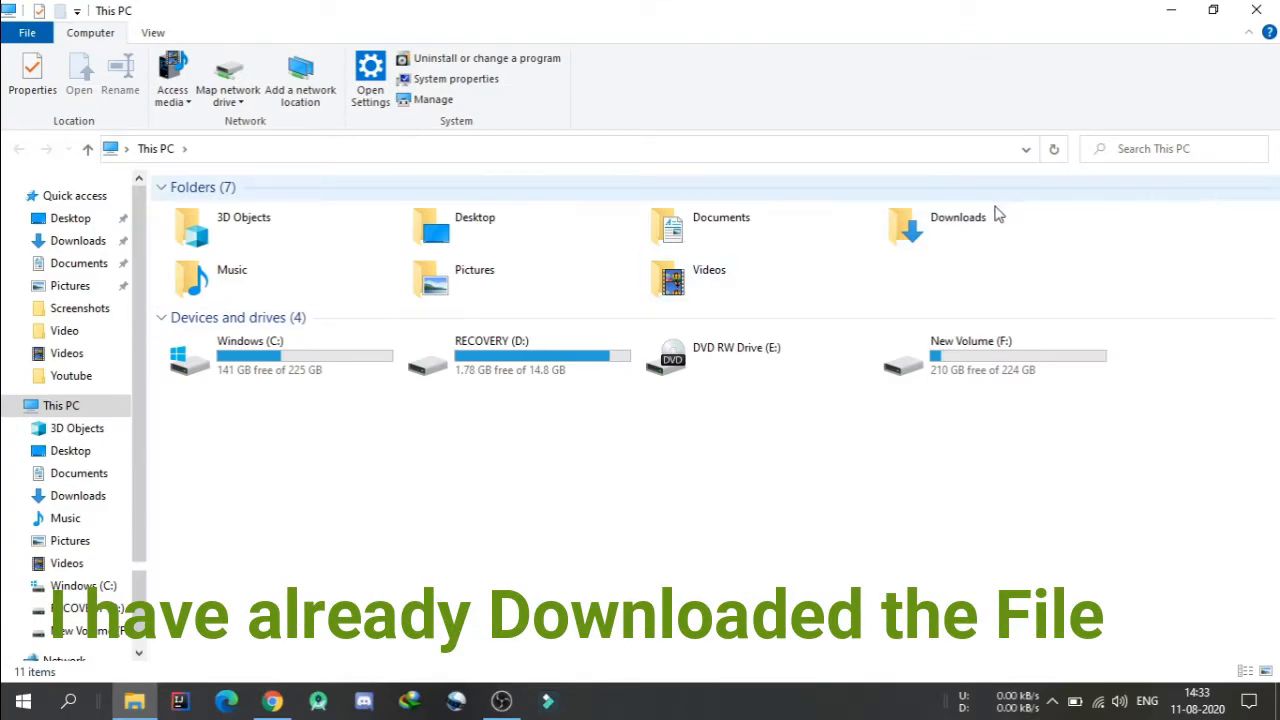
{"action": "double_click", "coordinate": [988, 223]}
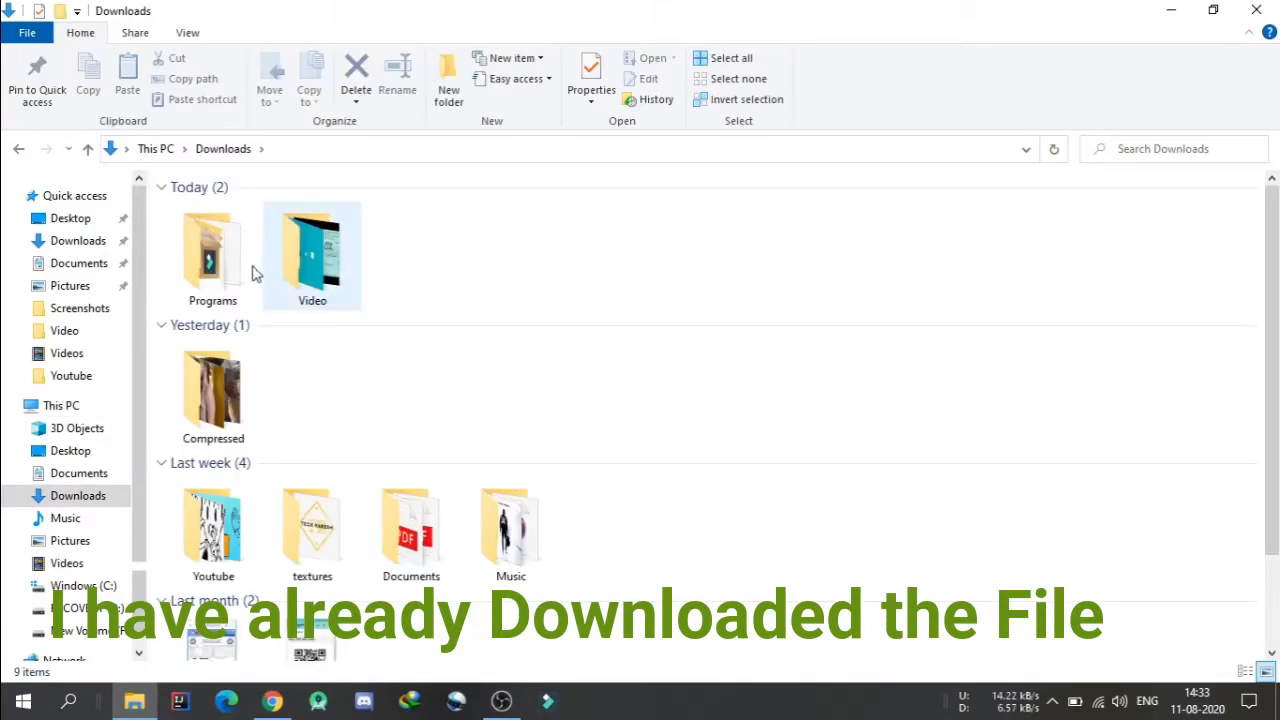
{"action": "double_click", "coordinate": [224, 277]}
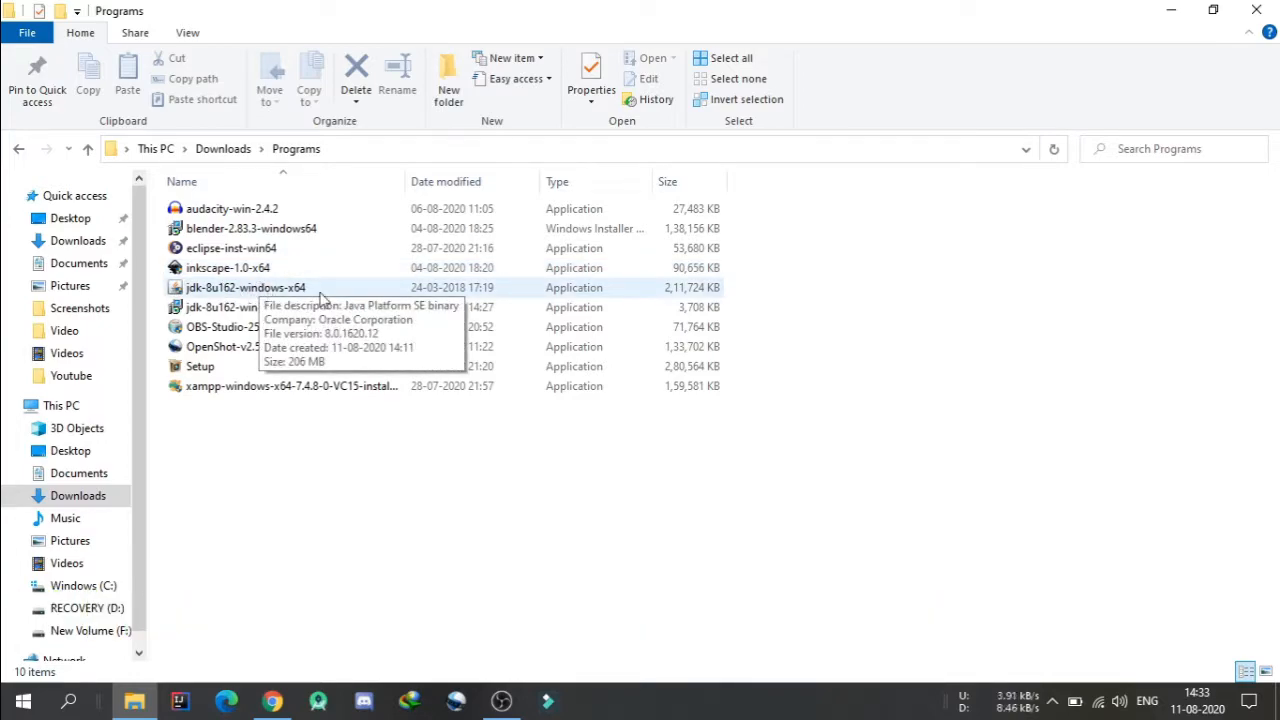
{"action": "left_click", "coordinate": [657, 290]}
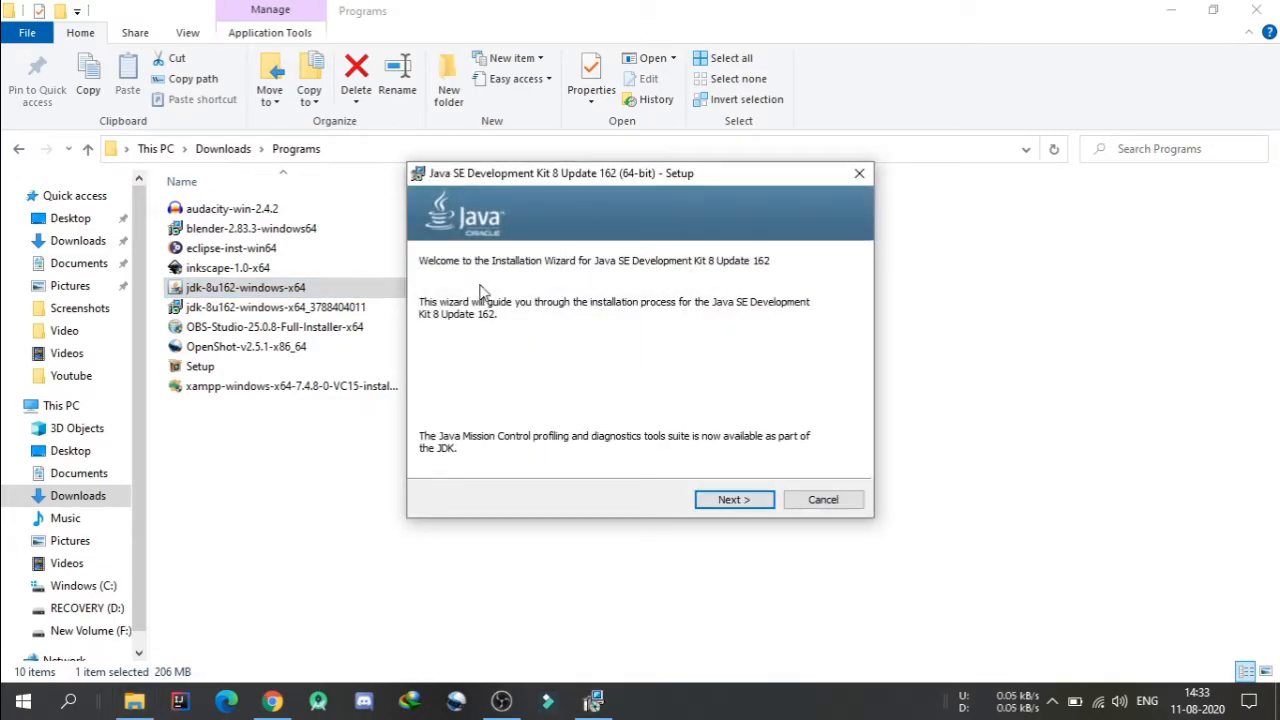
Install Java SE Development Kit 8 Update 162 with the default features and destination folders, and close the installer and its folder window.
{"action": "left_click", "coordinate": [760, 502]}
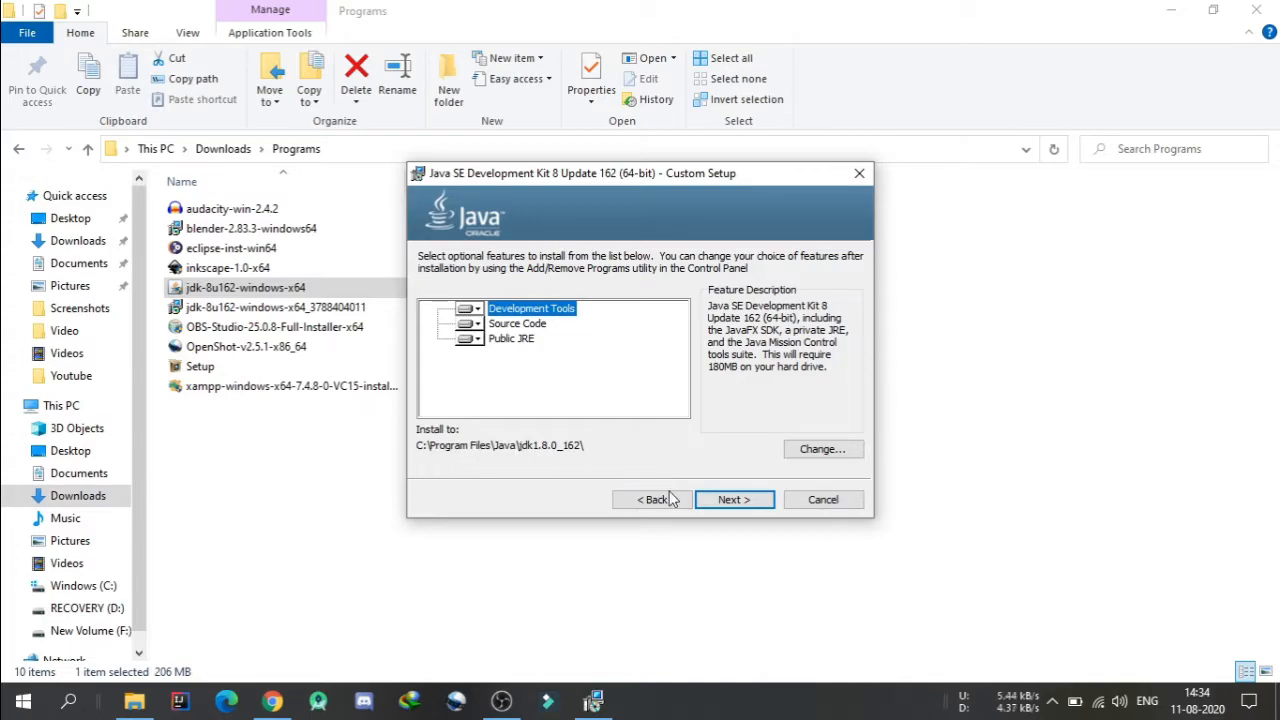
{"action": "left_click", "coordinate": [735, 500]}
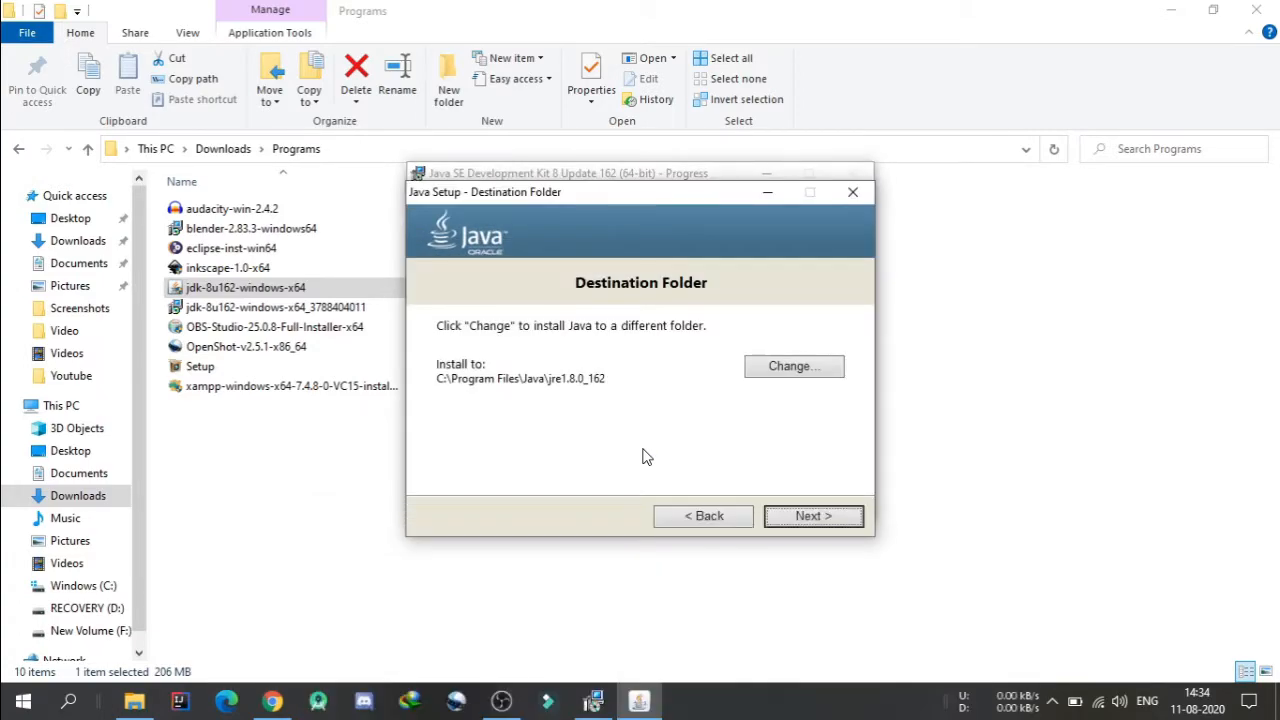
{"action": "left_click", "coordinate": [812, 516]}
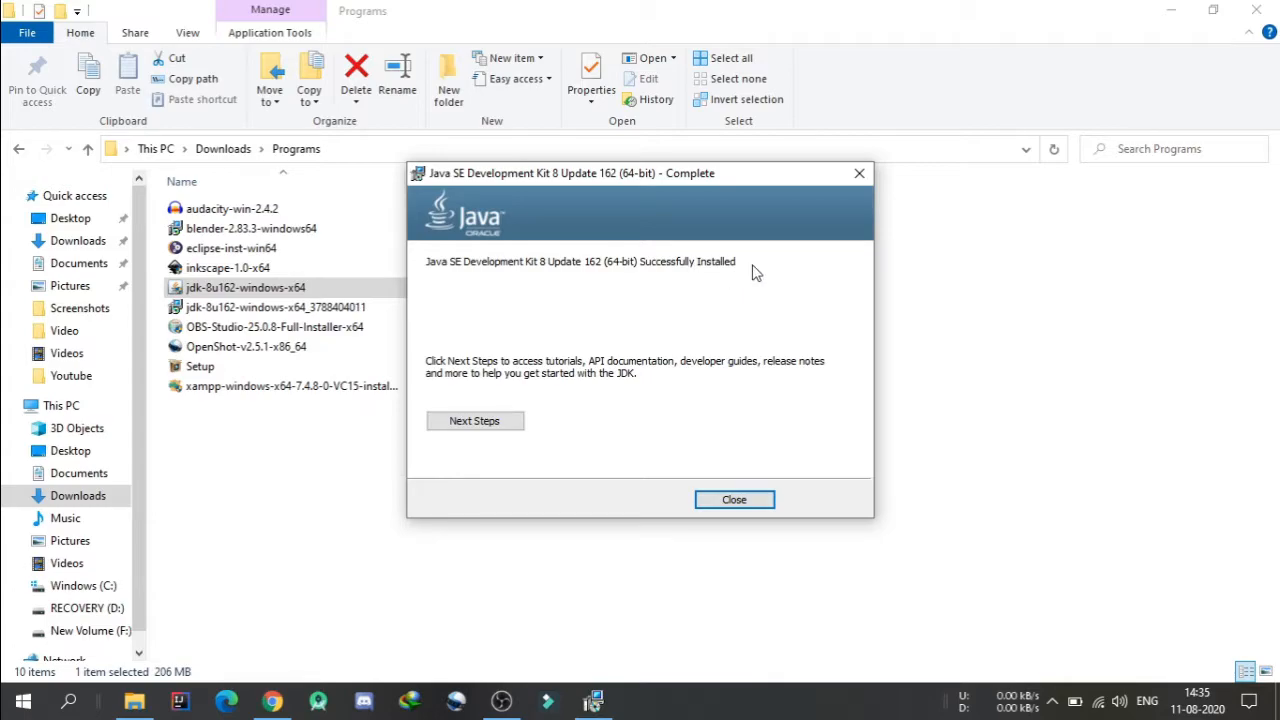
{"action": "left_click", "coordinate": [751, 503]}
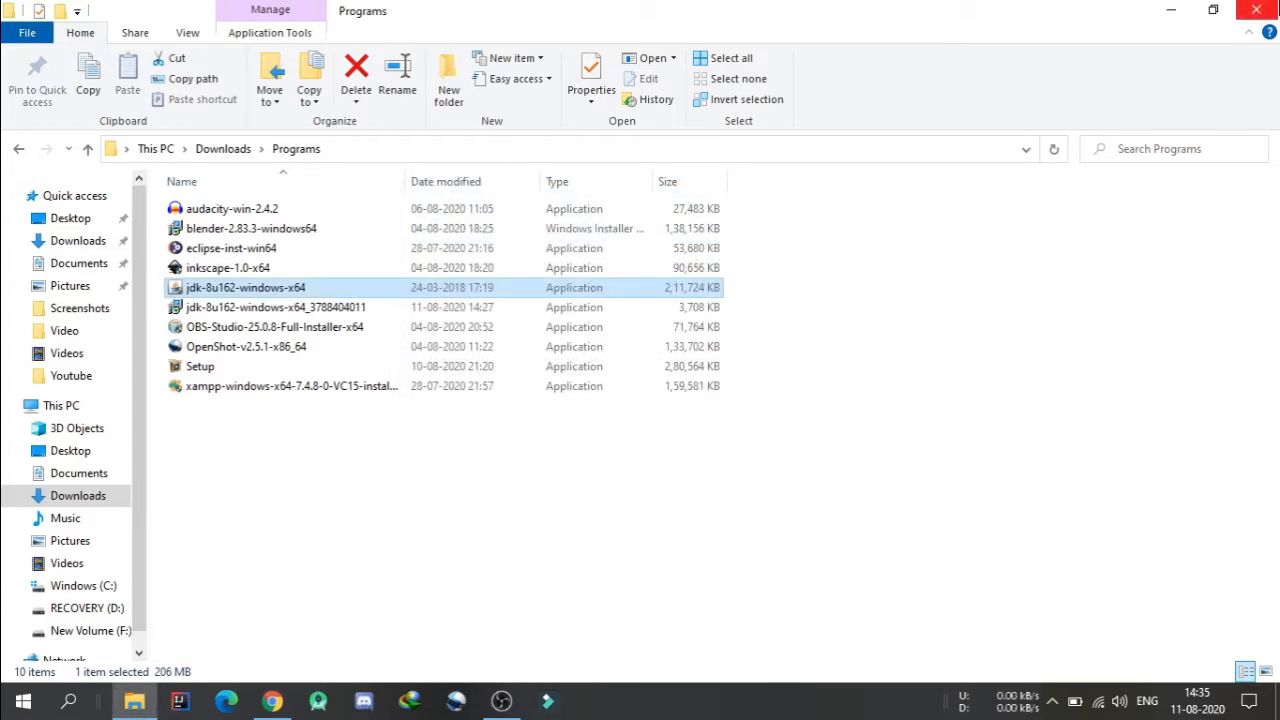
{"action": "left_click", "coordinate": [1256, 10]}
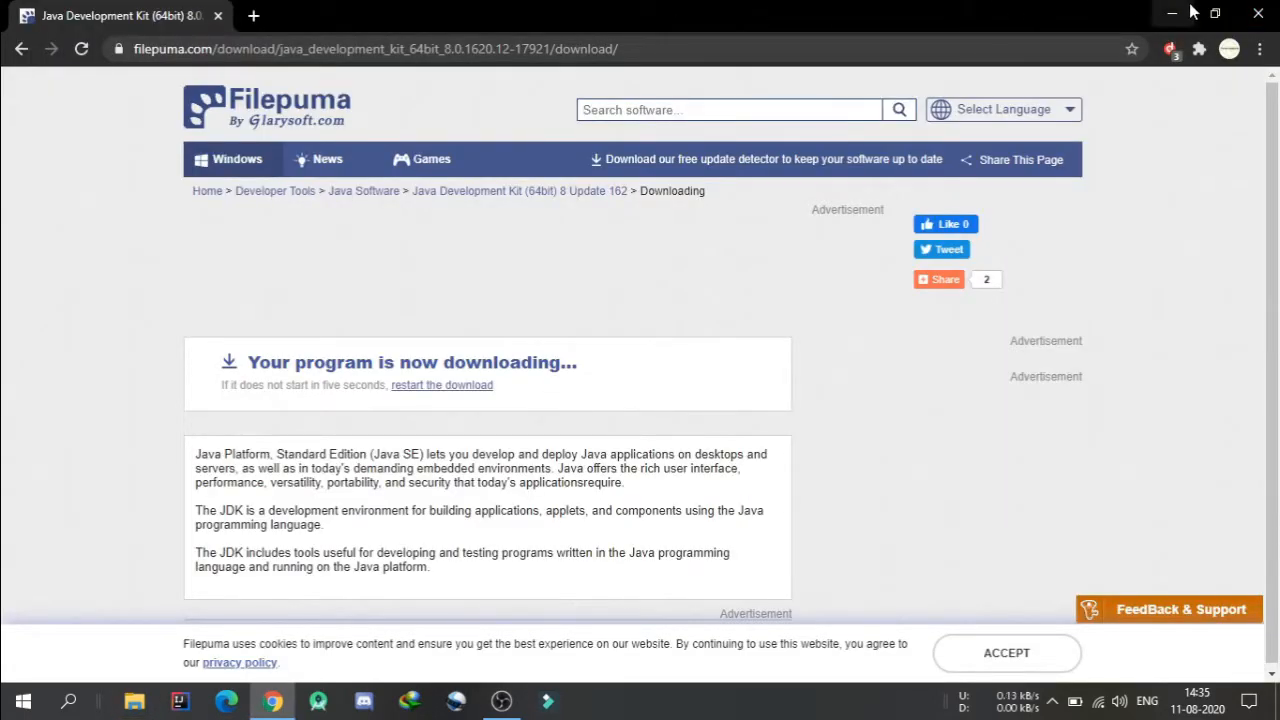
Open the Environment Variables settings through This PC's properties and the advanced system settings.
{"action": "left_click", "coordinate": [1177, 12]}
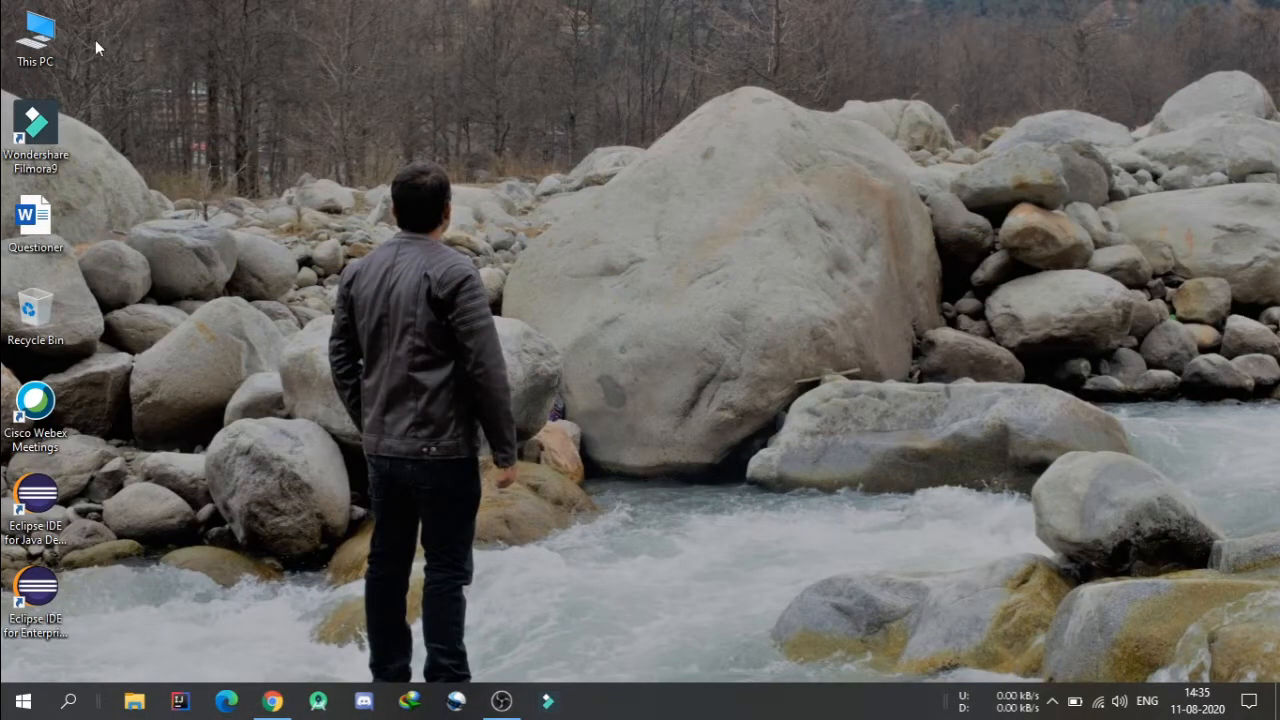
{"action": "right_click", "coordinate": [40, 44]}
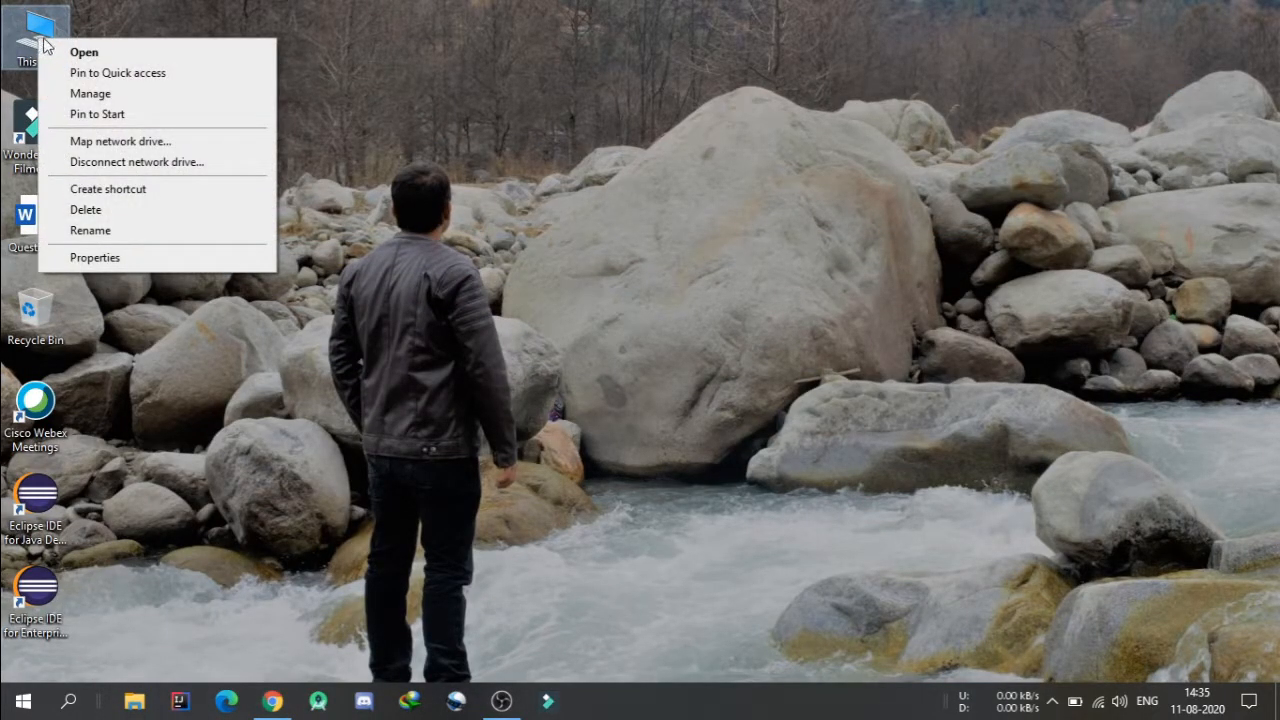
{"action": "left_click", "coordinate": [111, 260]}
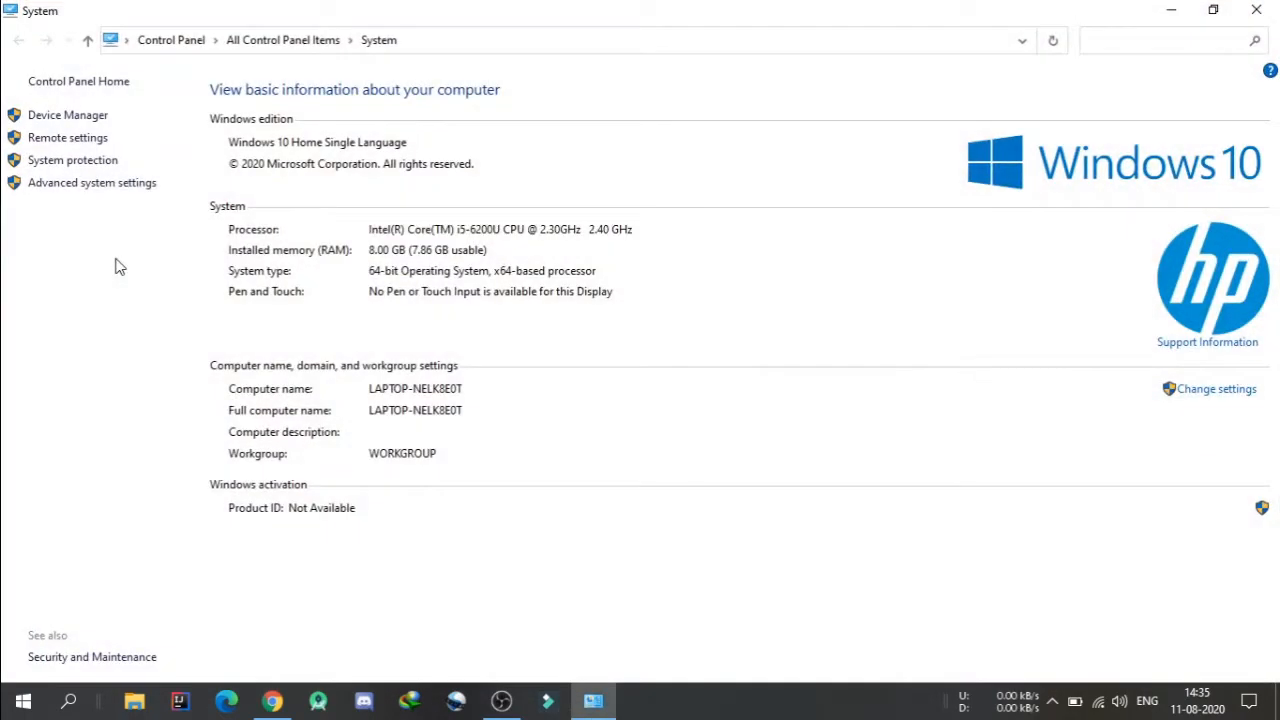
{"action": "left_click", "coordinate": [88, 186]}
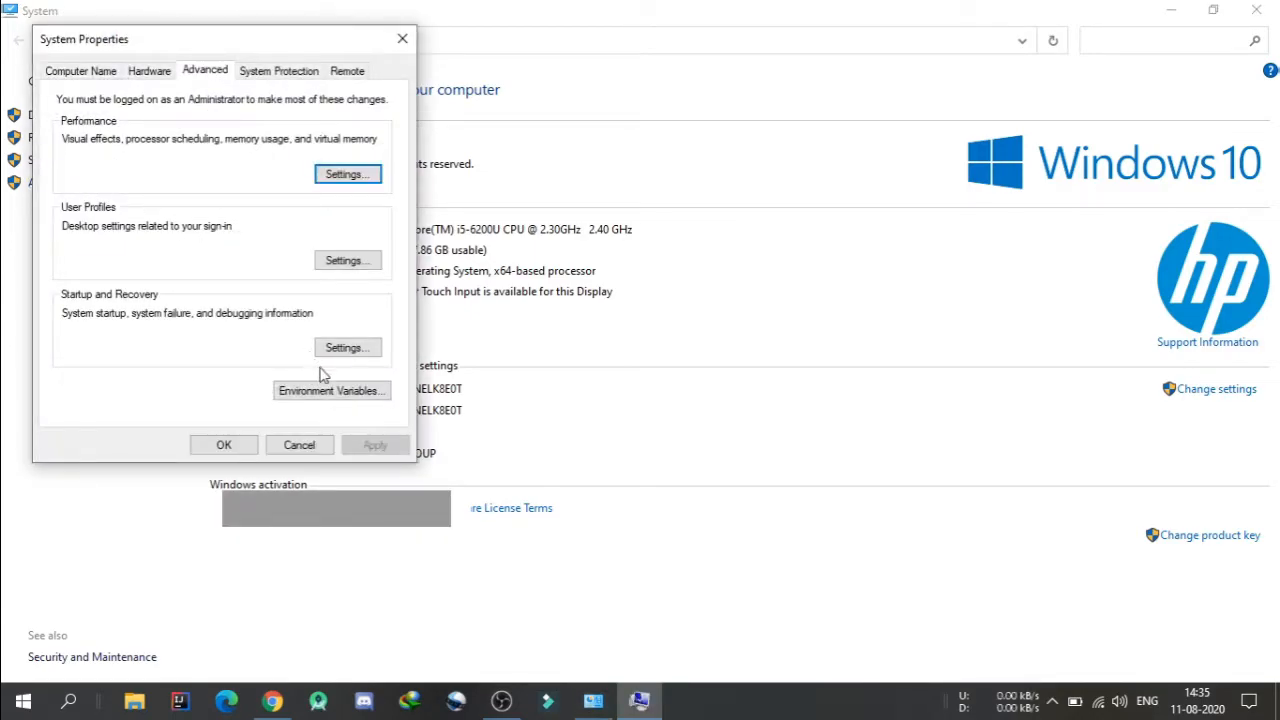
{"action": "left_click_drag", "start_coordinate": [268, 42], "coordinate": [303, 142]}
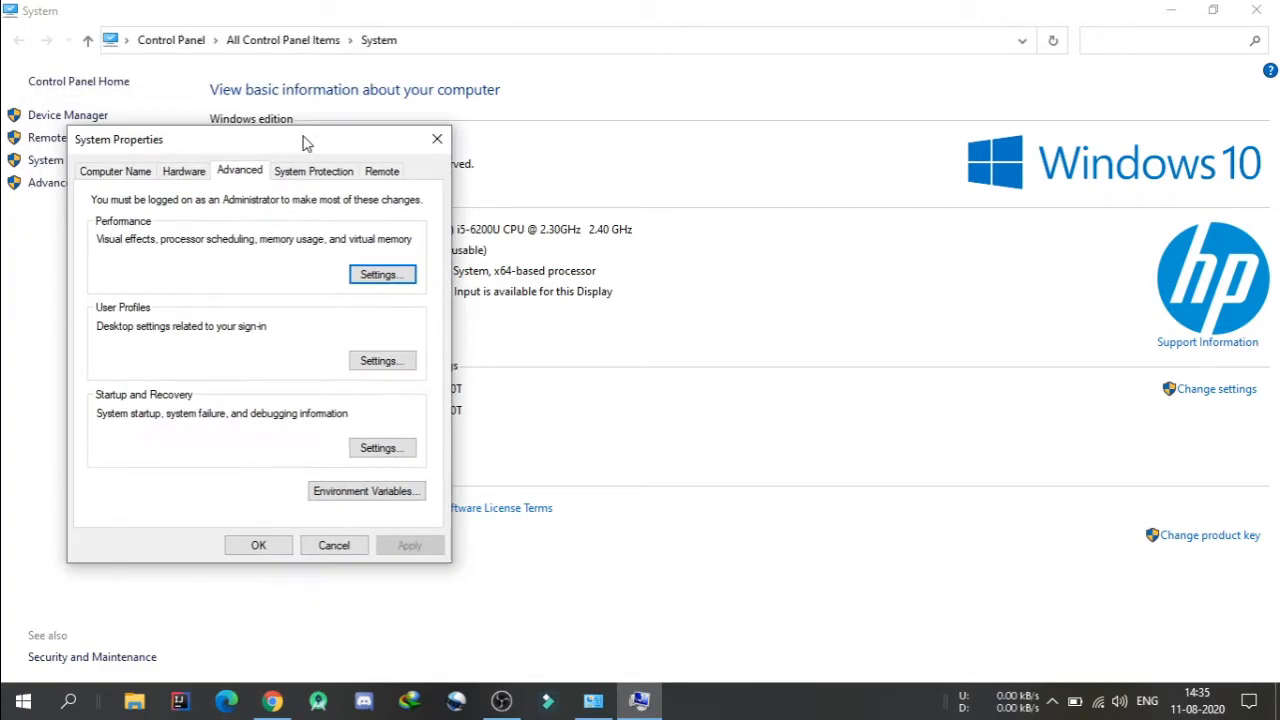
{"action": "left_click", "coordinate": [395, 502]}
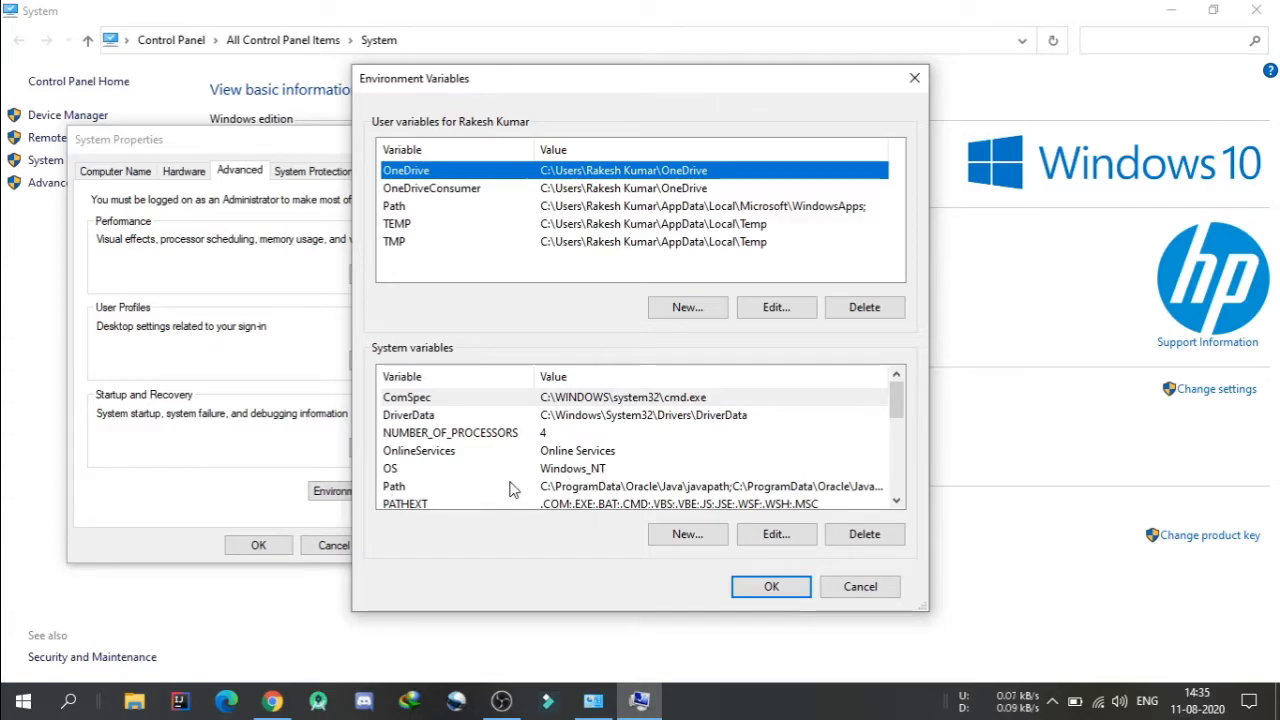
Browse to C:\Program Files\Java\jdk1.8.0_162\bin in File Explorer and copy the folder's full path.
{"action": "left_click", "coordinate": [134, 701]}
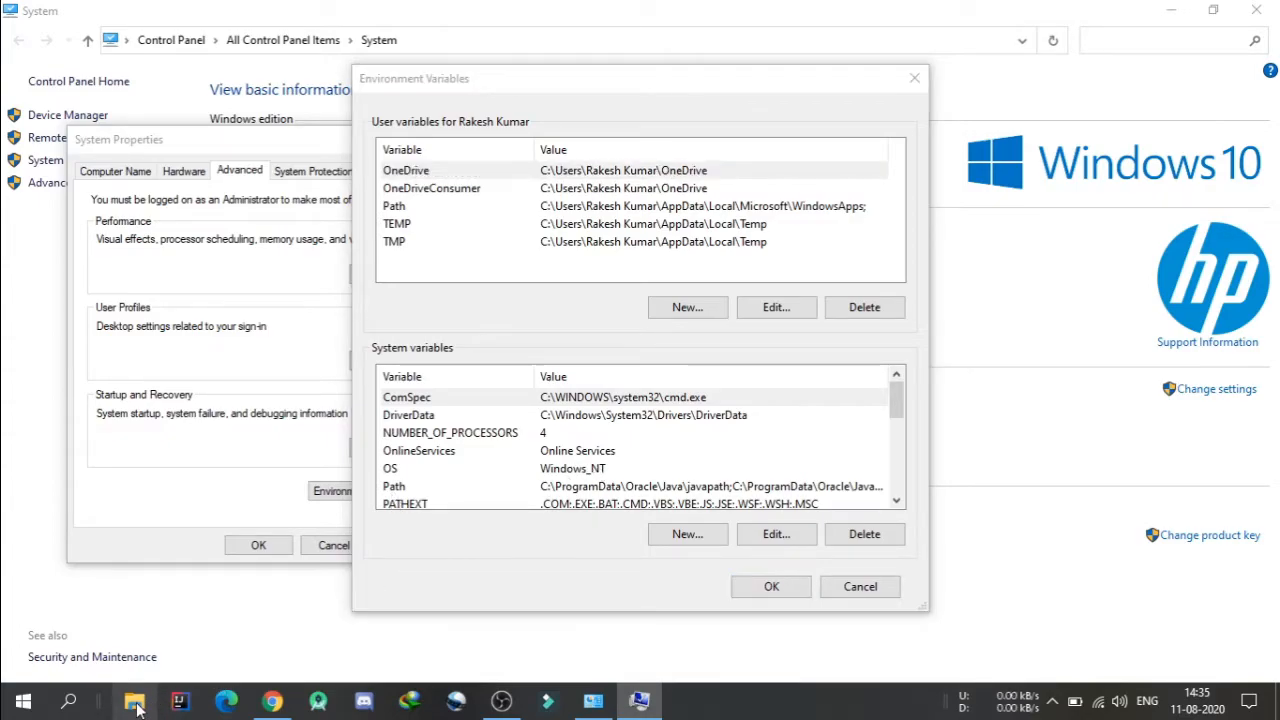
{"action": "double_click", "coordinate": [283, 371]}
{"action": "double_click", "coordinate": [258, 291]}
{"action": "key", "text": "j"}
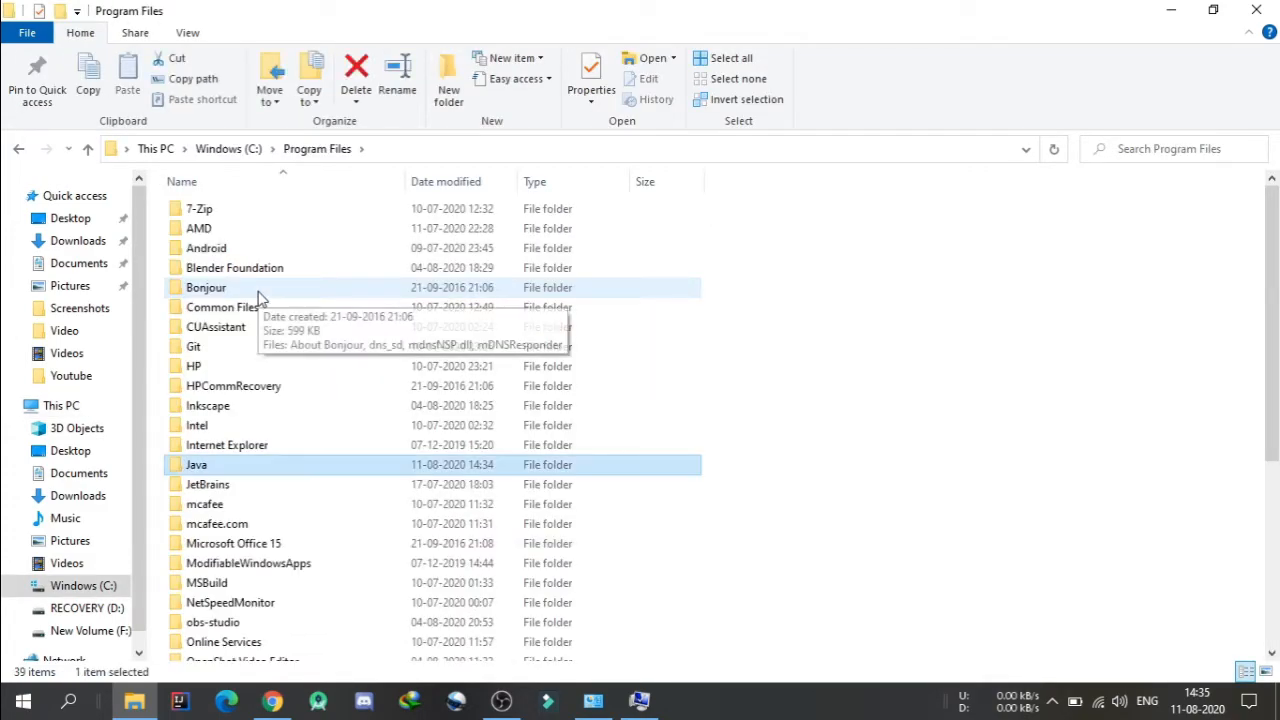
{"action": "double_click", "coordinate": [248, 474]}
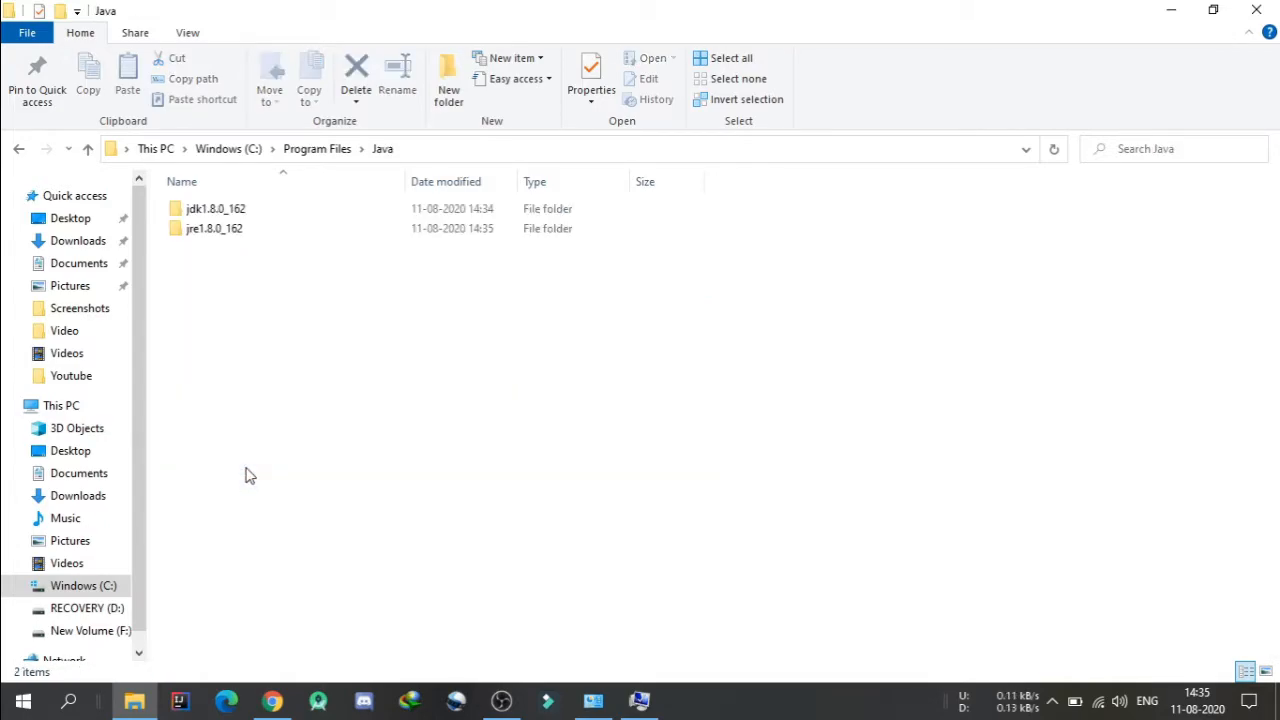
{"action": "double_click", "coordinate": [233, 216]}
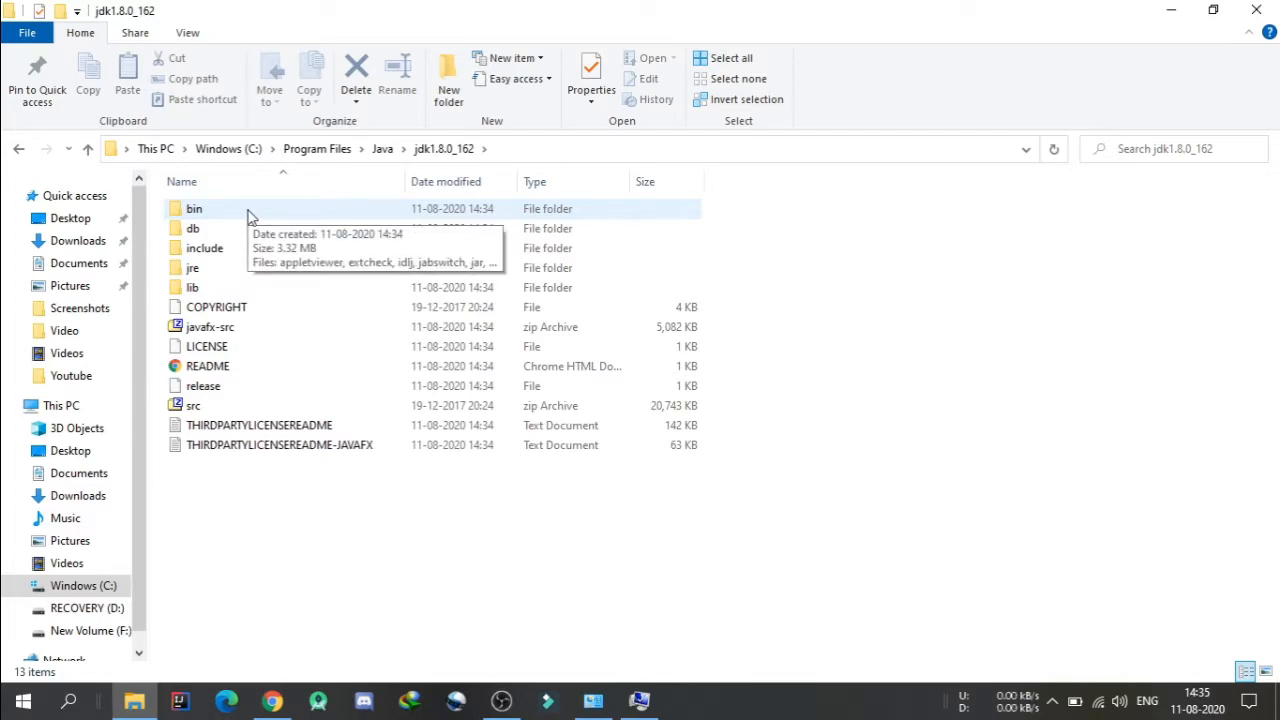
{"action": "double_click", "coordinate": [249, 217]}
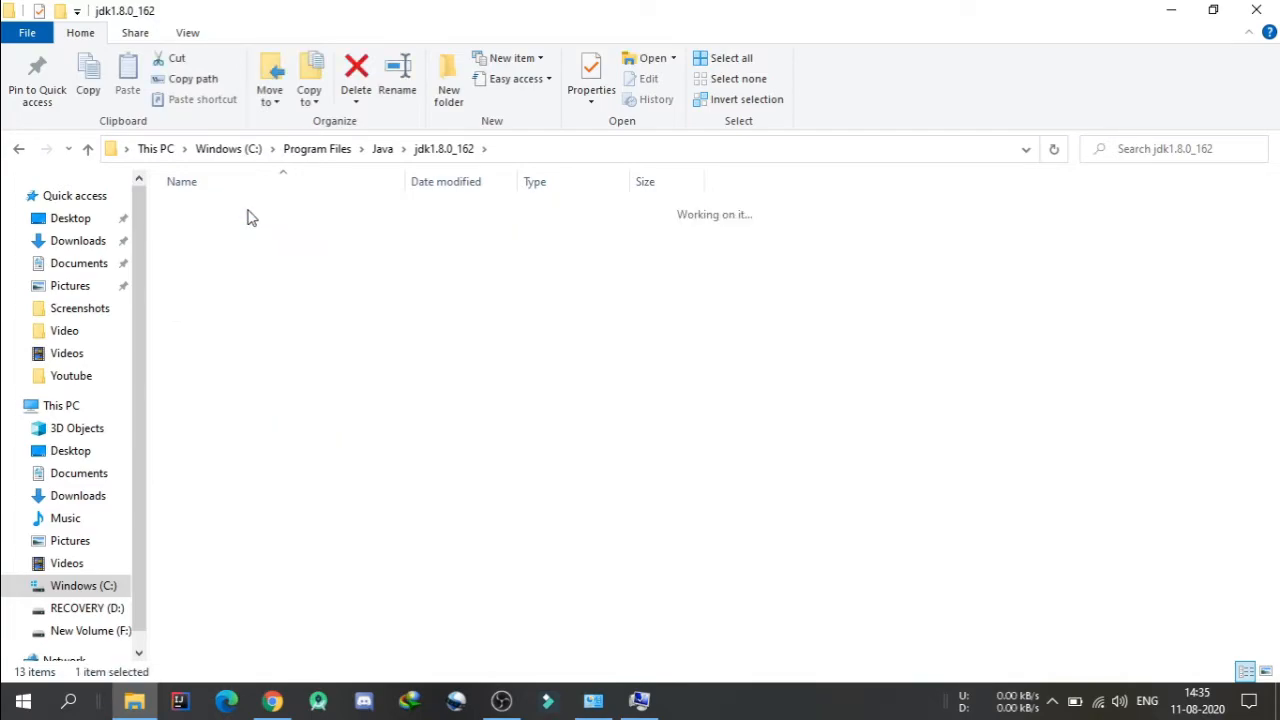
{"action": "left_click", "coordinate": [563, 148]}
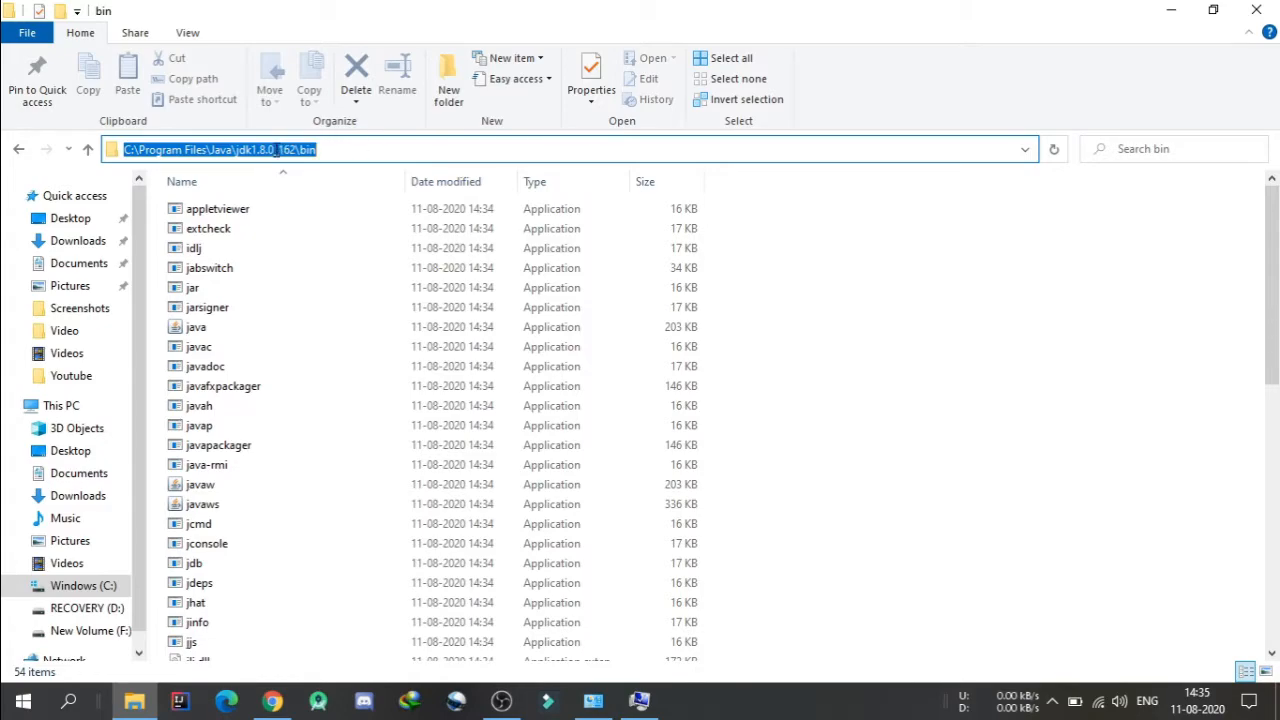
{"action": "right_click", "coordinate": [276, 150]}
{"action": "left_click", "coordinate": [320, 211]}
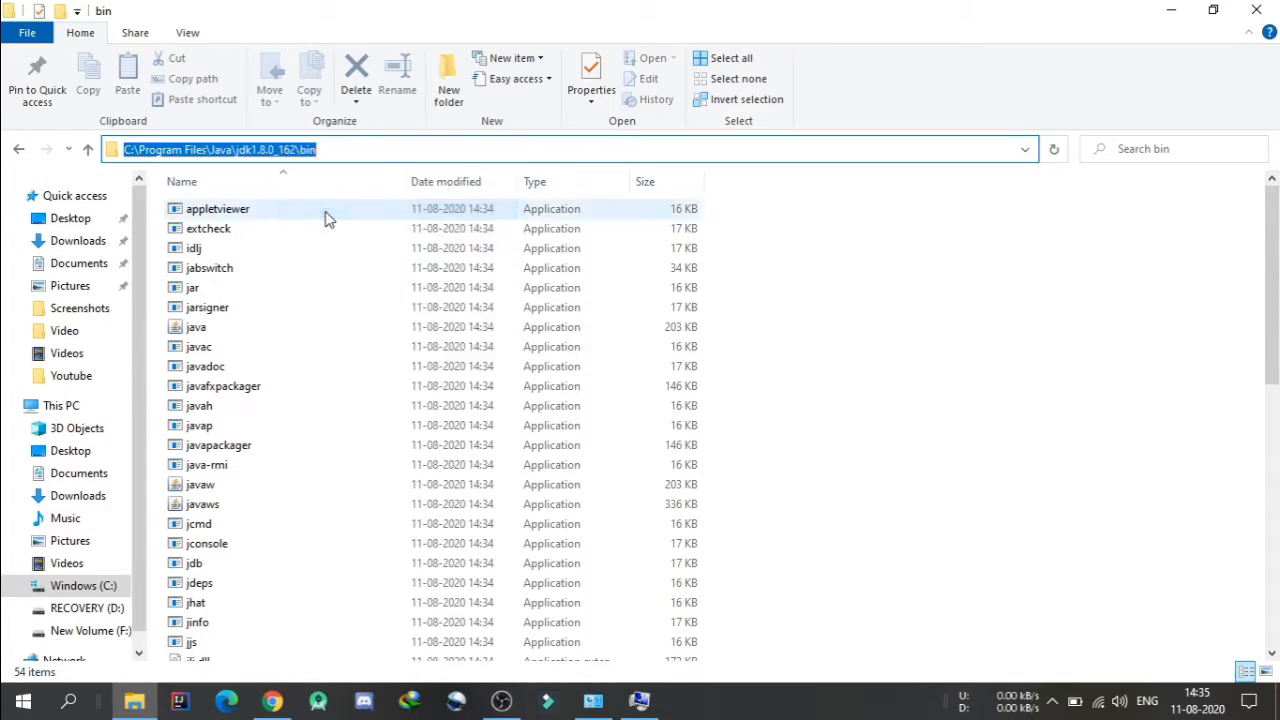
Add C:\Program Files\Java\jdk1.8.0_162\bin as a new entry in the Path system variable.
{"action": "left_click", "coordinate": [641, 703]}
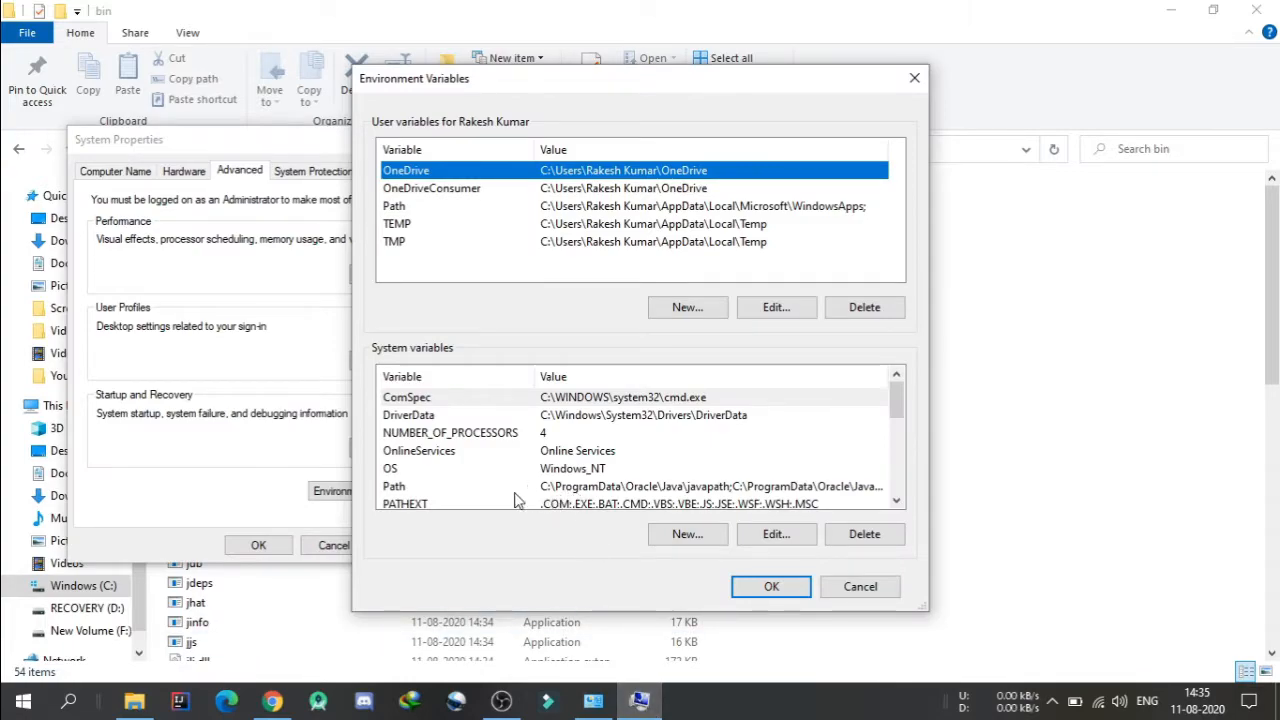
{"action": "double_click", "coordinate": [582, 487]}
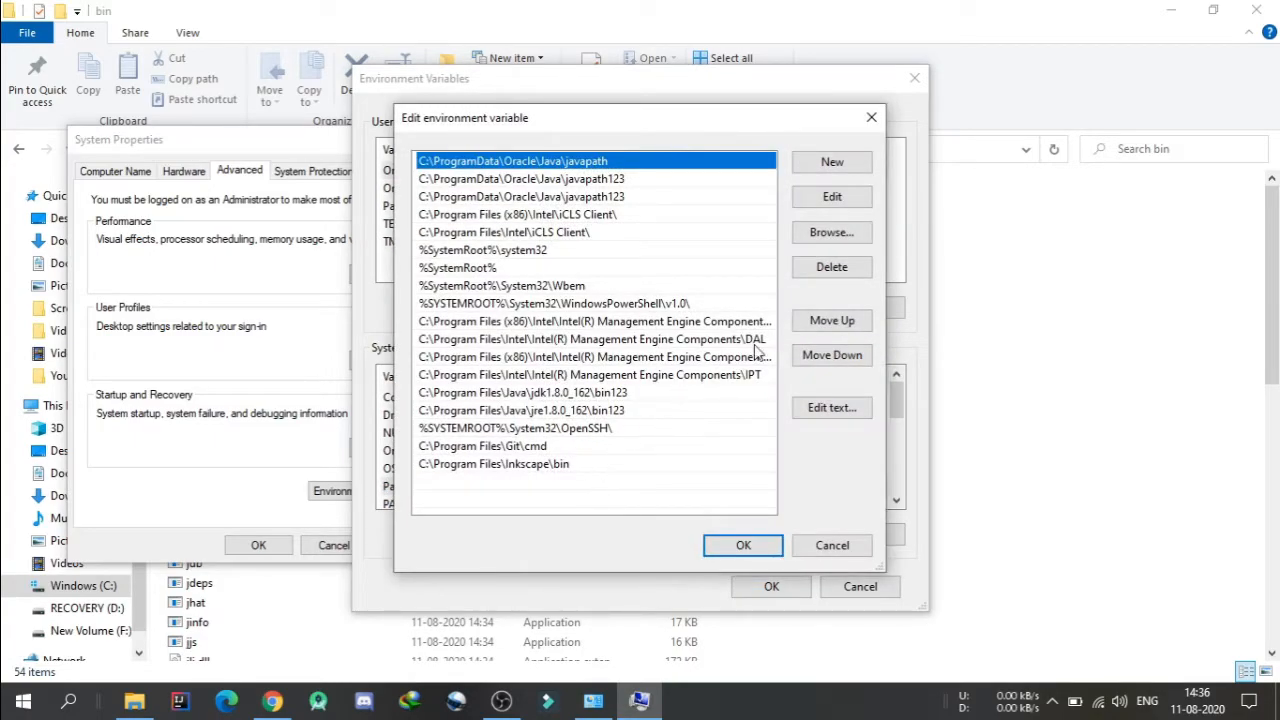
{"action": "left_click", "coordinate": [836, 164]}
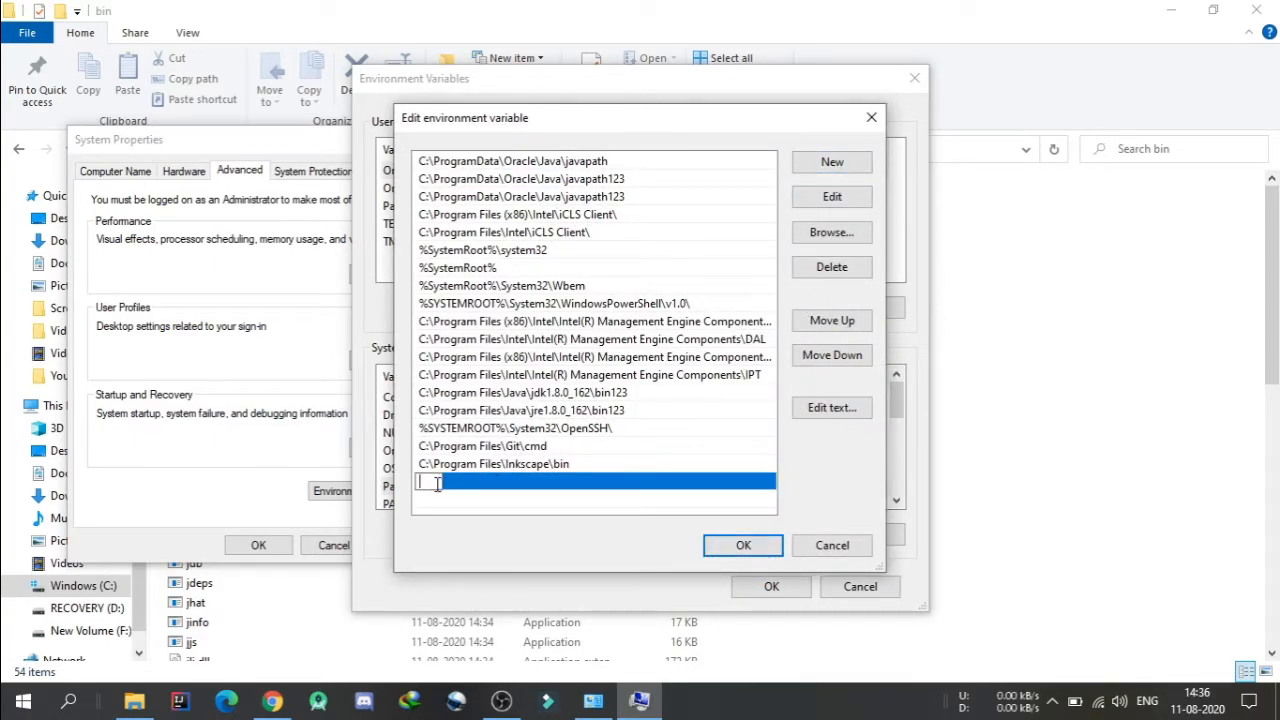
{"action": "right_click", "coordinate": [437, 483]}
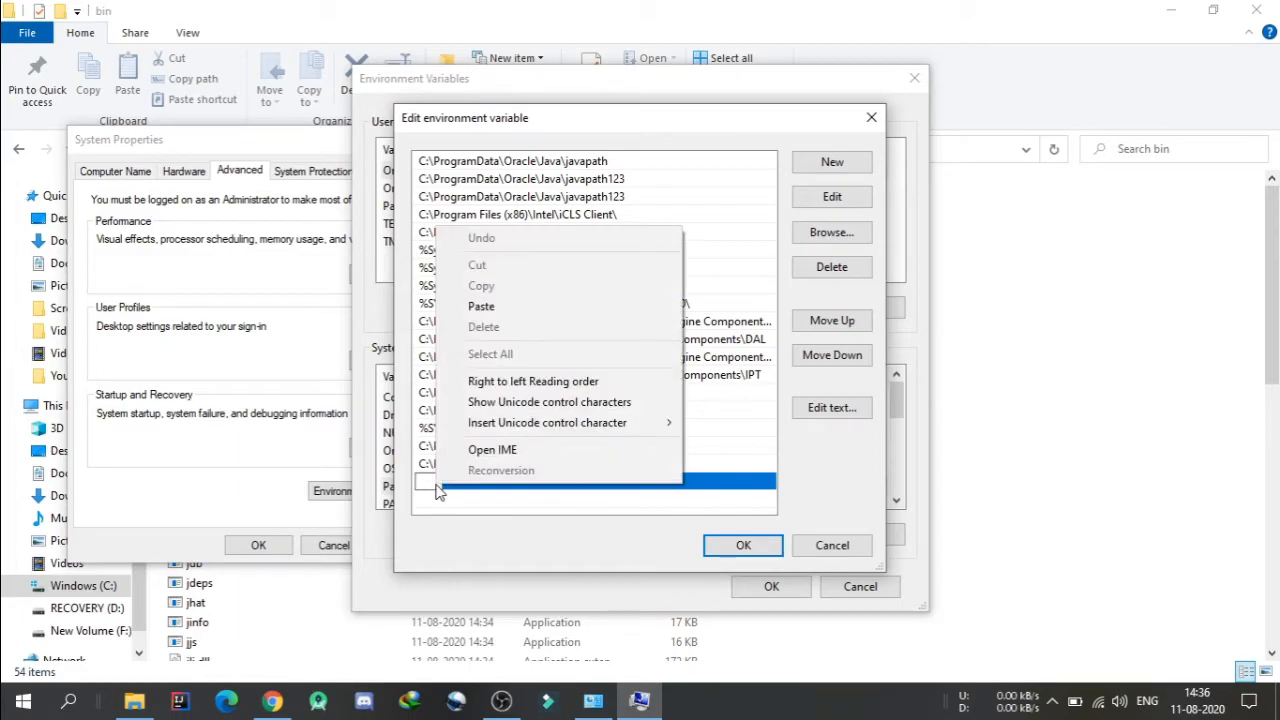
{"action": "left_click", "coordinate": [491, 314]}
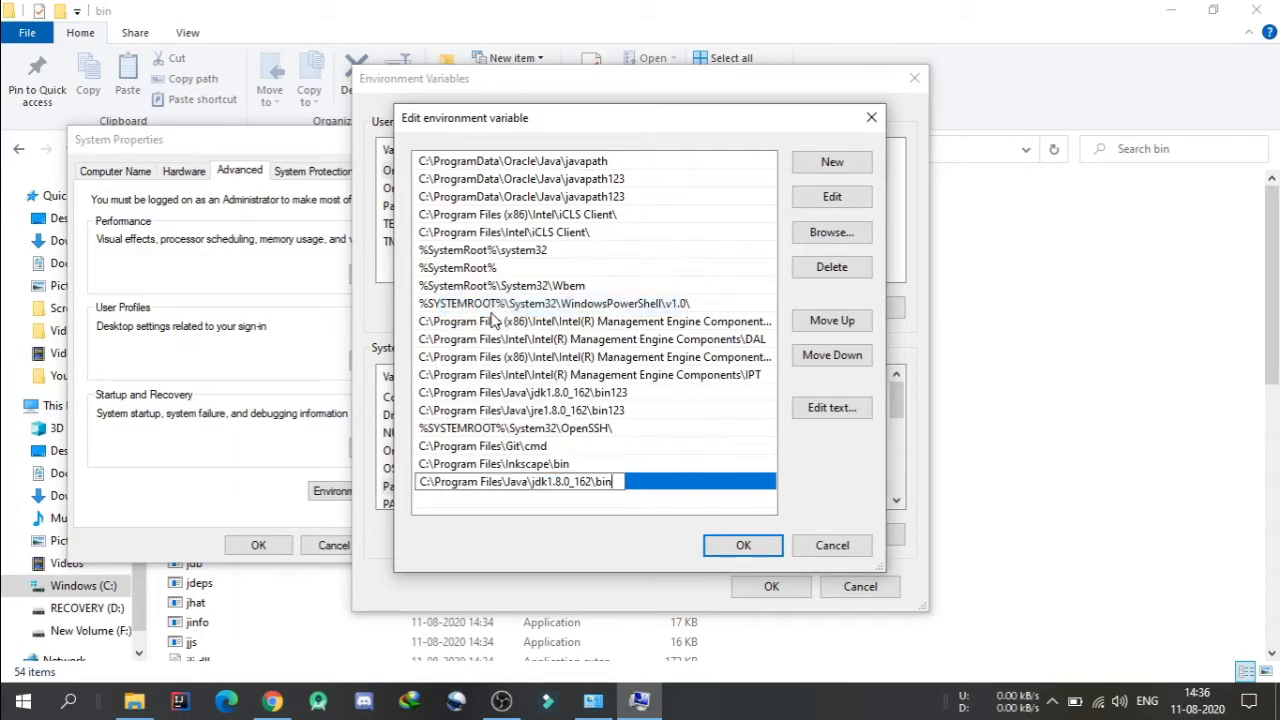
{"action": "left_click", "coordinate": [742, 548]}
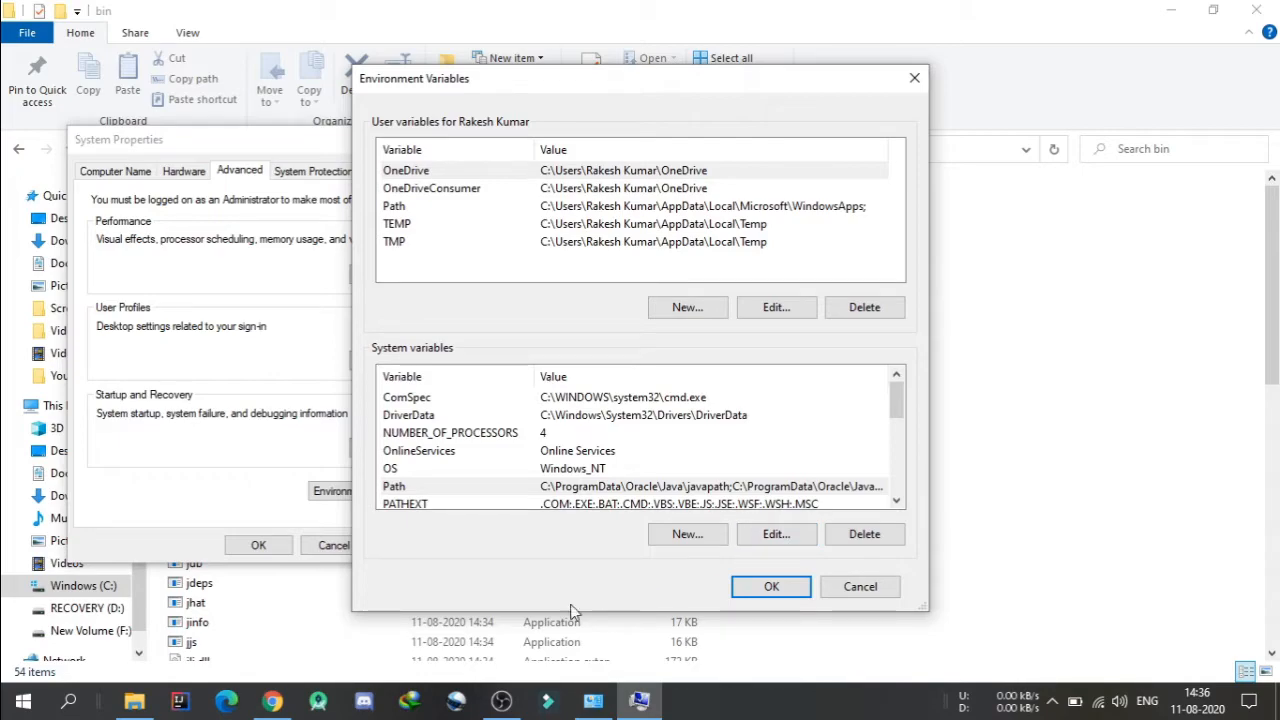
Browse to C:\Program Files\Java\jre1.8.0_162\bin in File Explorer and copy the folder's full path.
{"action": "left_click", "coordinate": [140, 702]}
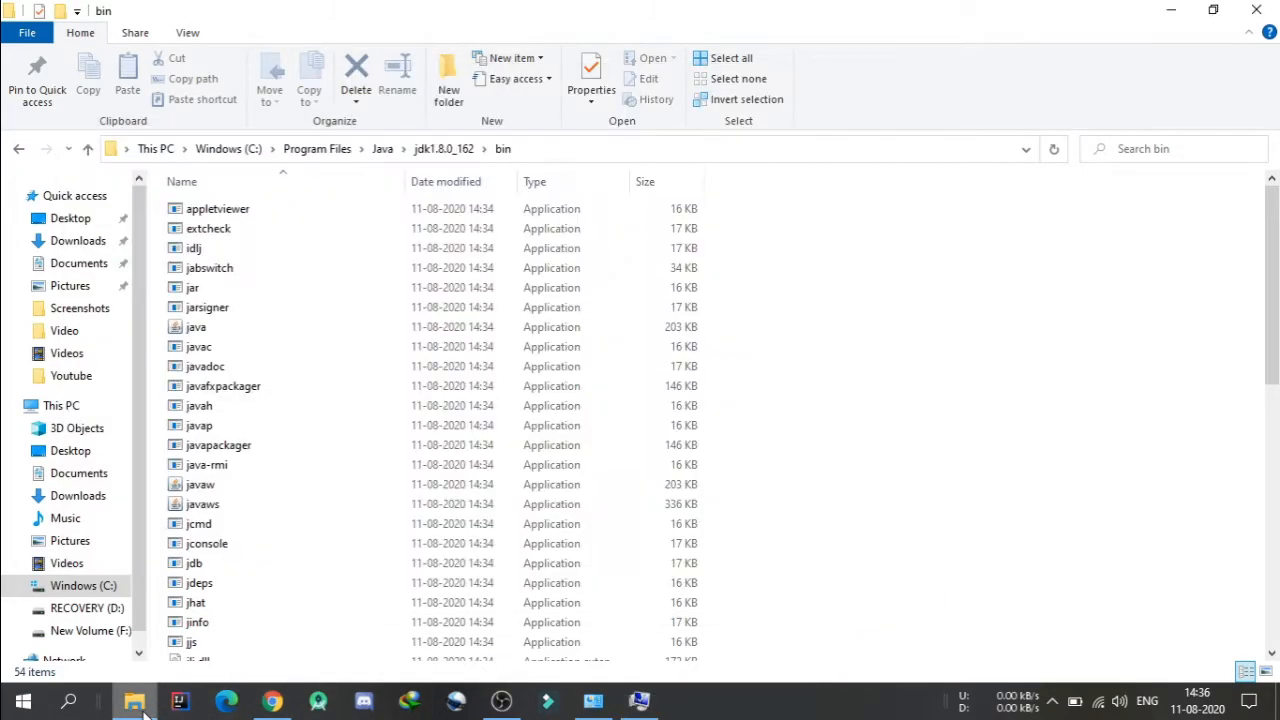
{"action": "left_click", "coordinate": [18, 150]}
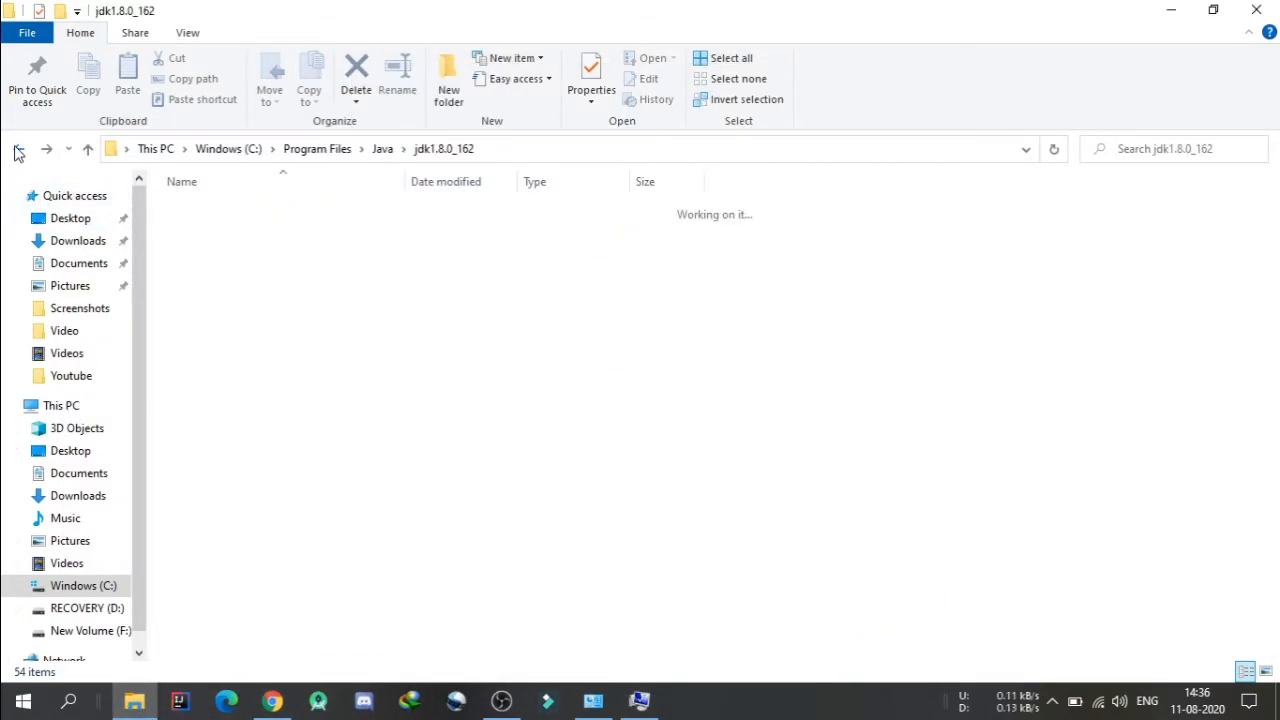
{"action": "left_click", "coordinate": [18, 150]}
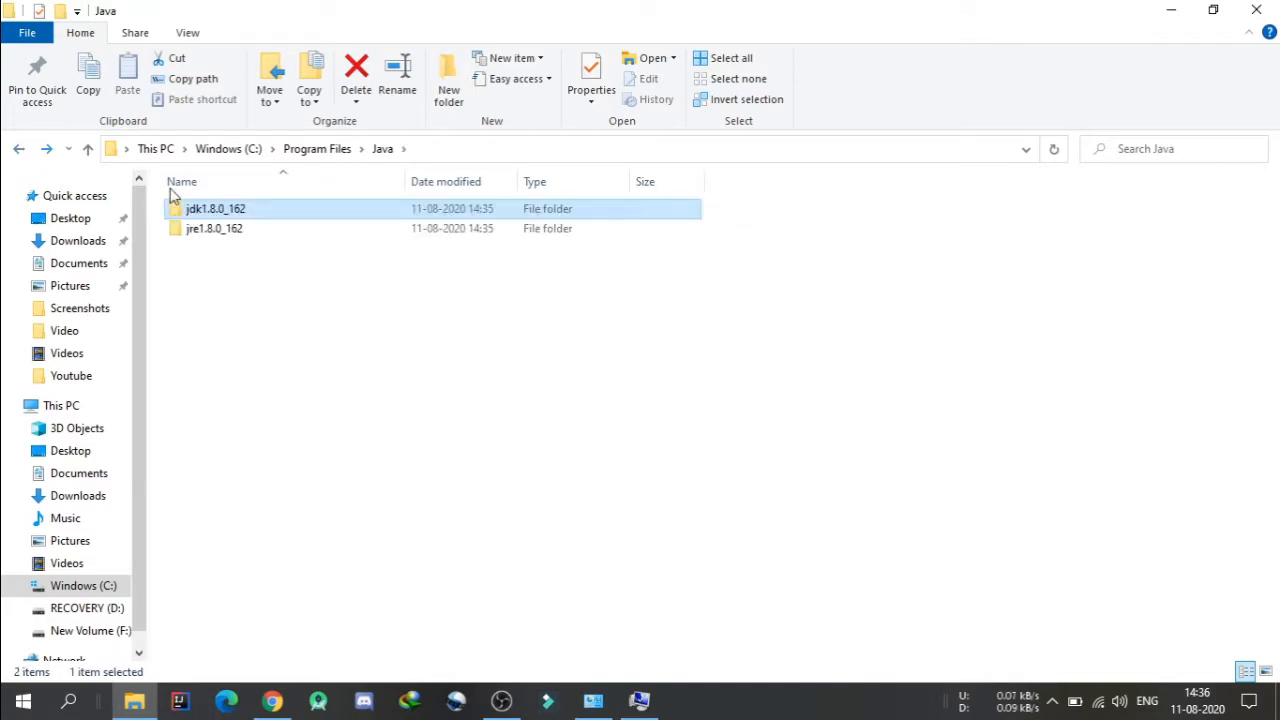
{"action": "left_click", "coordinate": [205, 236]}
{"action": "double_click", "coordinate": [205, 236]}
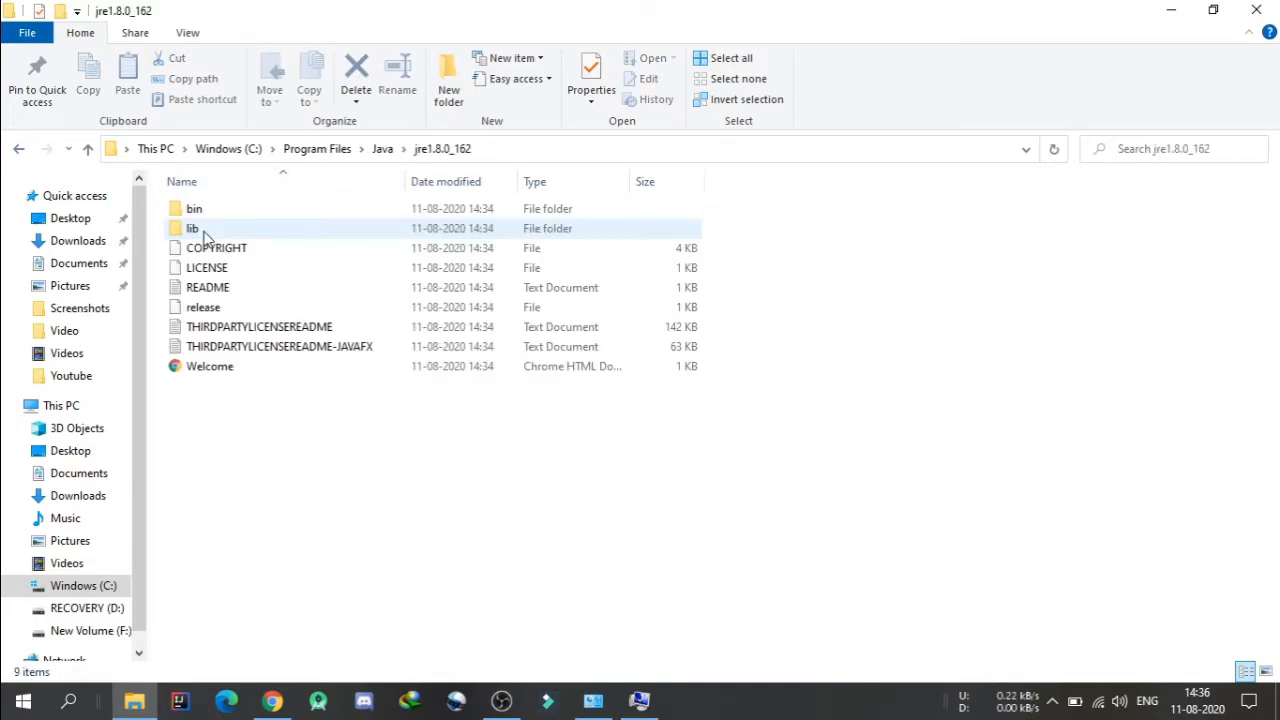
{"action": "double_click", "coordinate": [240, 211]}
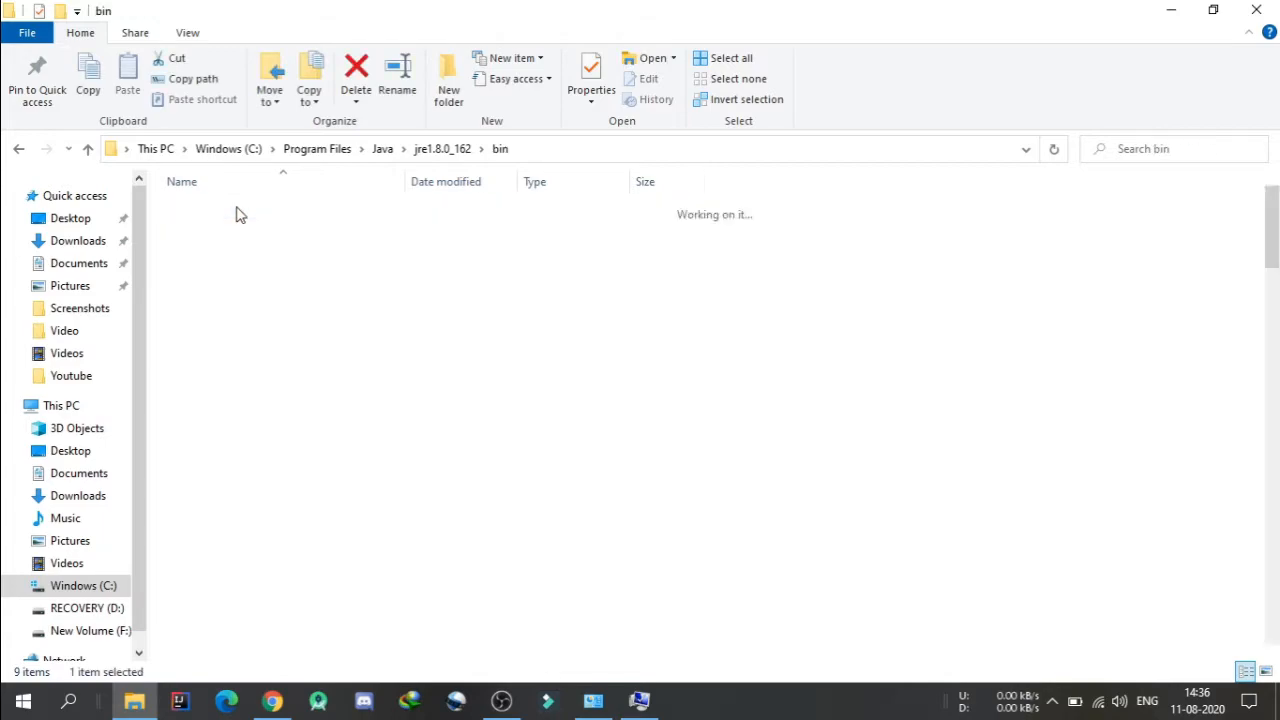
{"action": "left_click", "coordinate": [560, 150]}
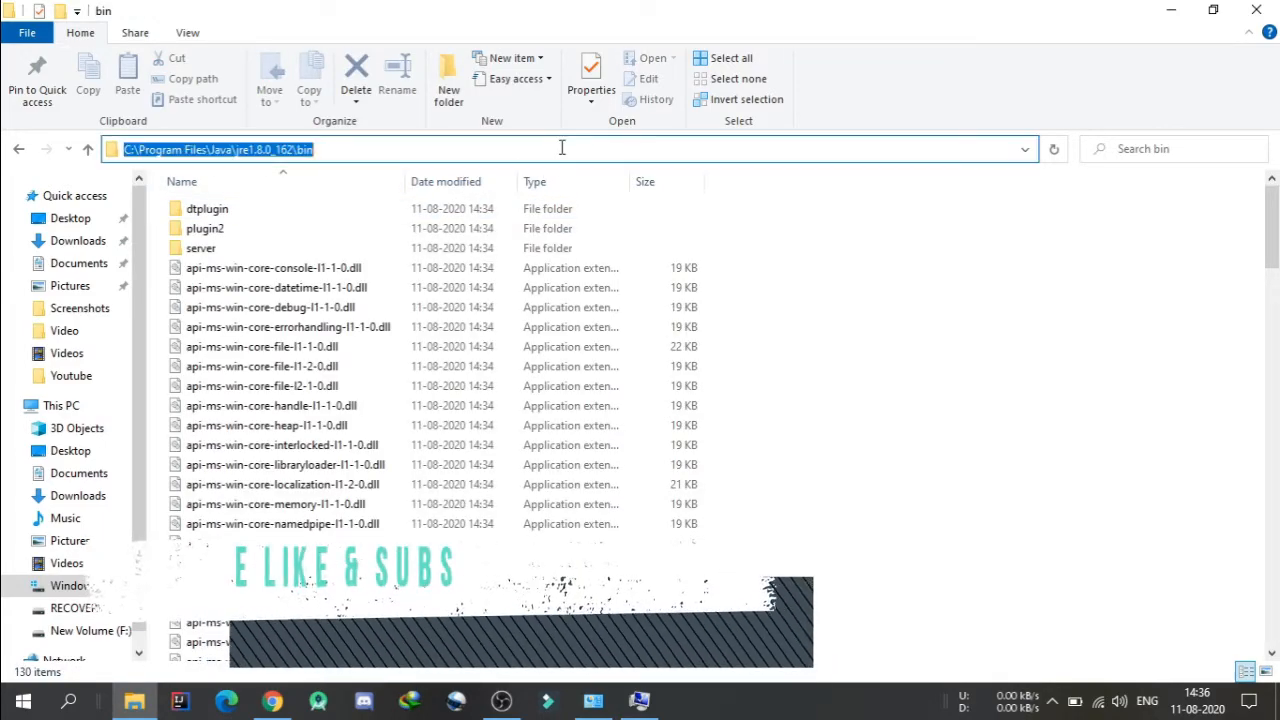
{"action": "right_click", "coordinate": [288, 163]}
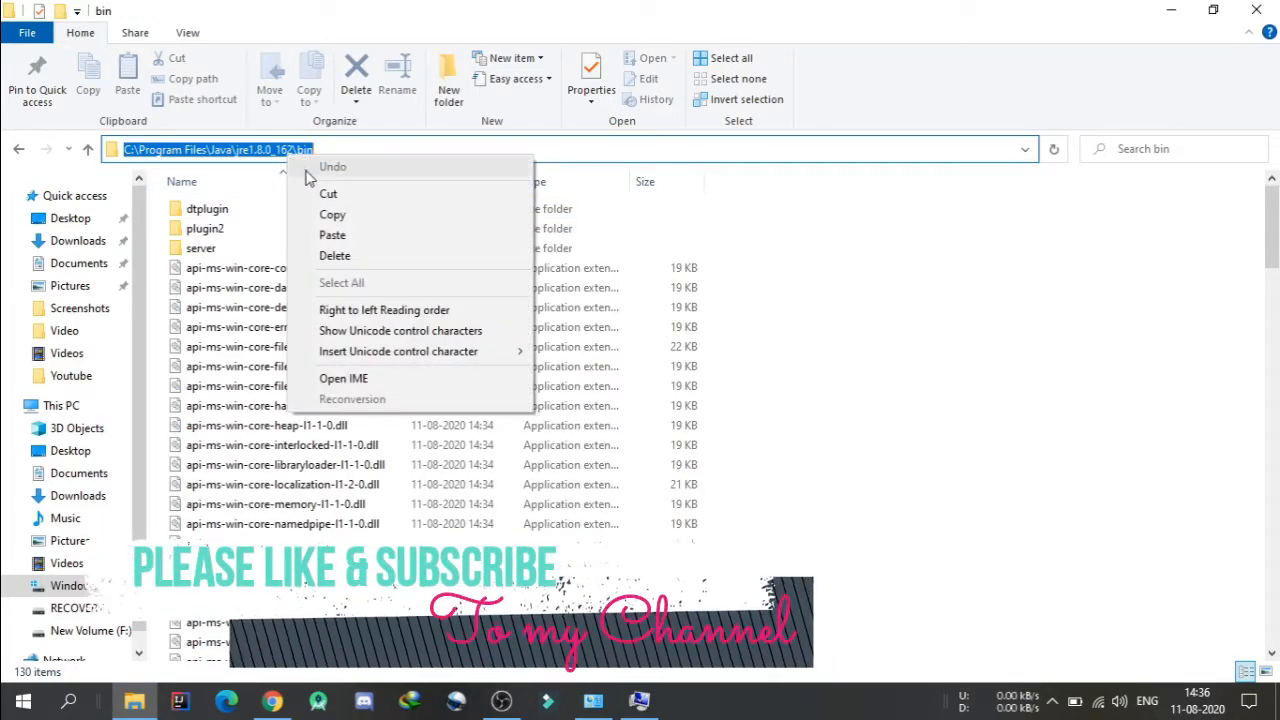
{"action": "left_click", "coordinate": [331, 213]}
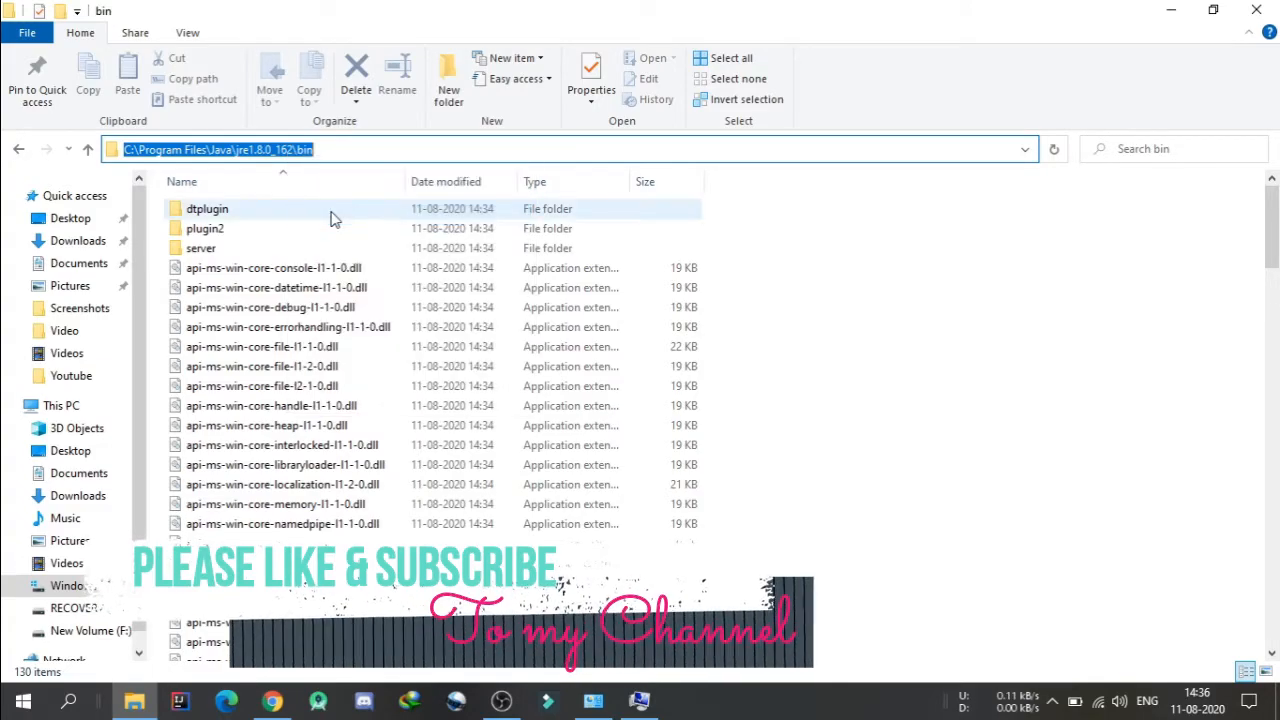
Add C:\Program Files\Java\jre1.8.0_162\bin as a new entry in the Path system variable and save all system settings.
{"action": "left_click", "coordinate": [639, 700]}
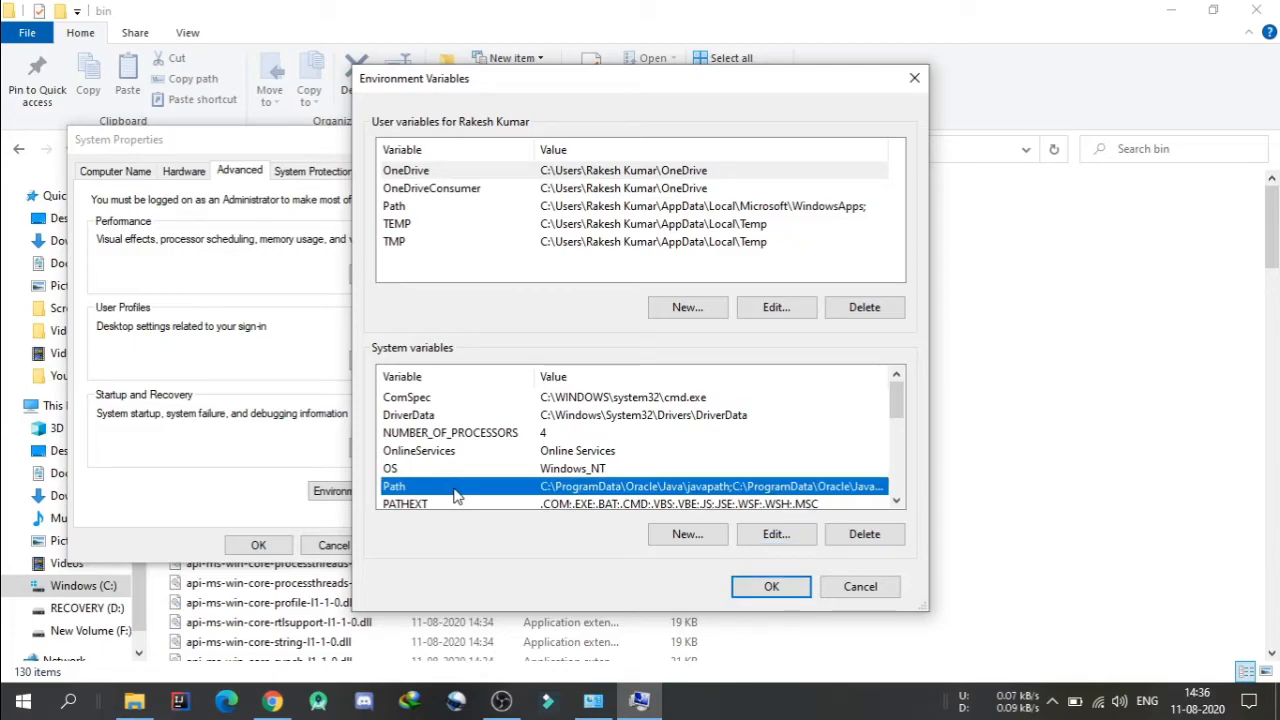
{"action": "double_click", "coordinate": [455, 492]}
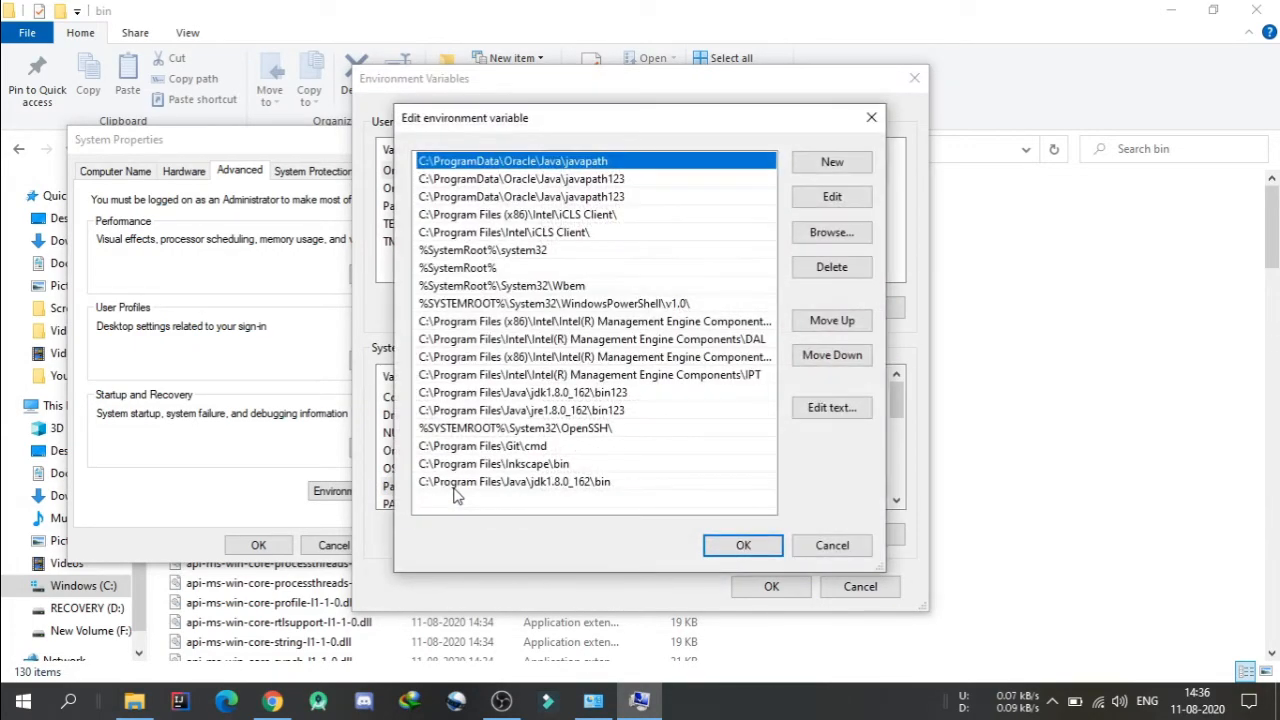
{"action": "left_click", "coordinate": [830, 162]}
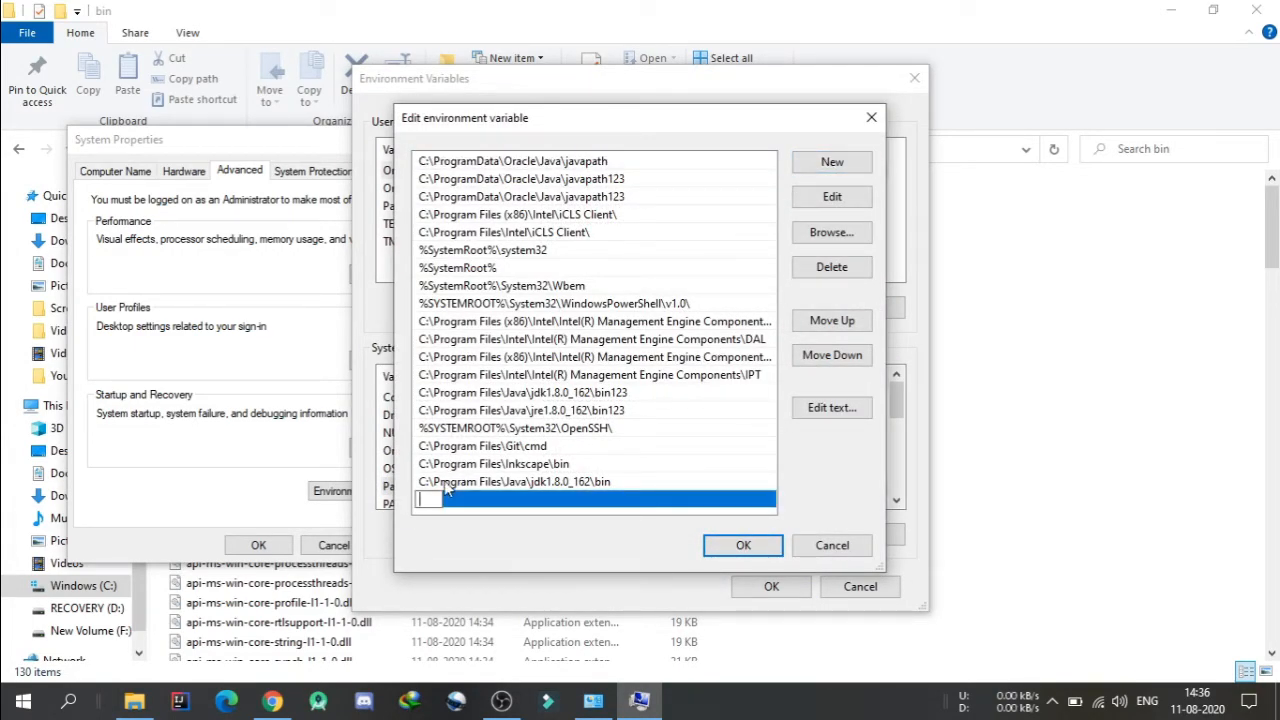
{"action": "right_click", "coordinate": [435, 500]}
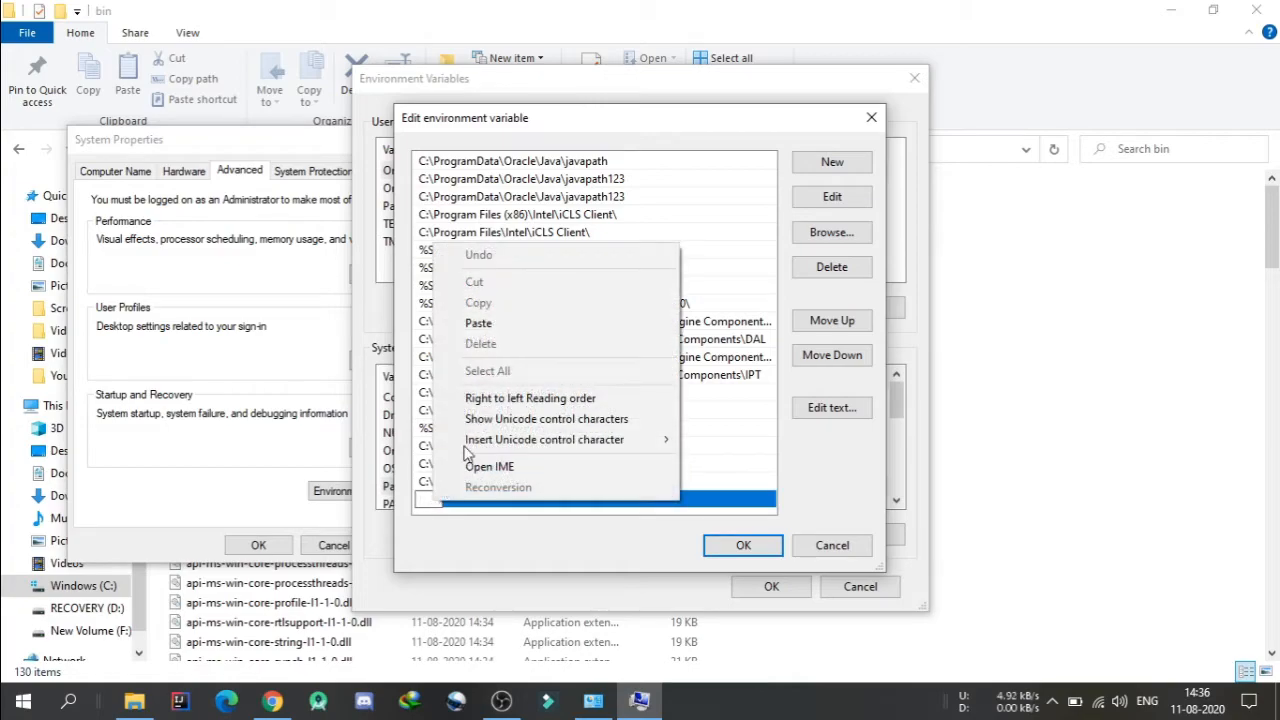
{"action": "left_click", "coordinate": [479, 323]}
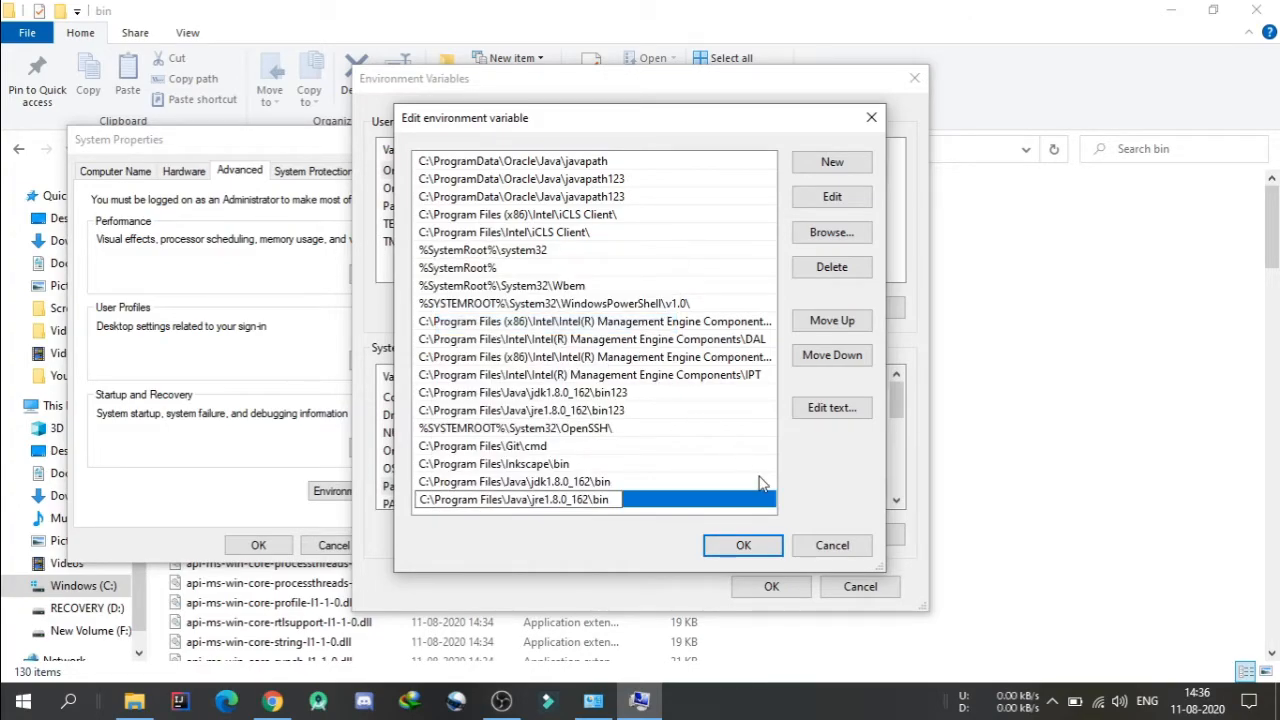
{"action": "left_click", "coordinate": [743, 547]}
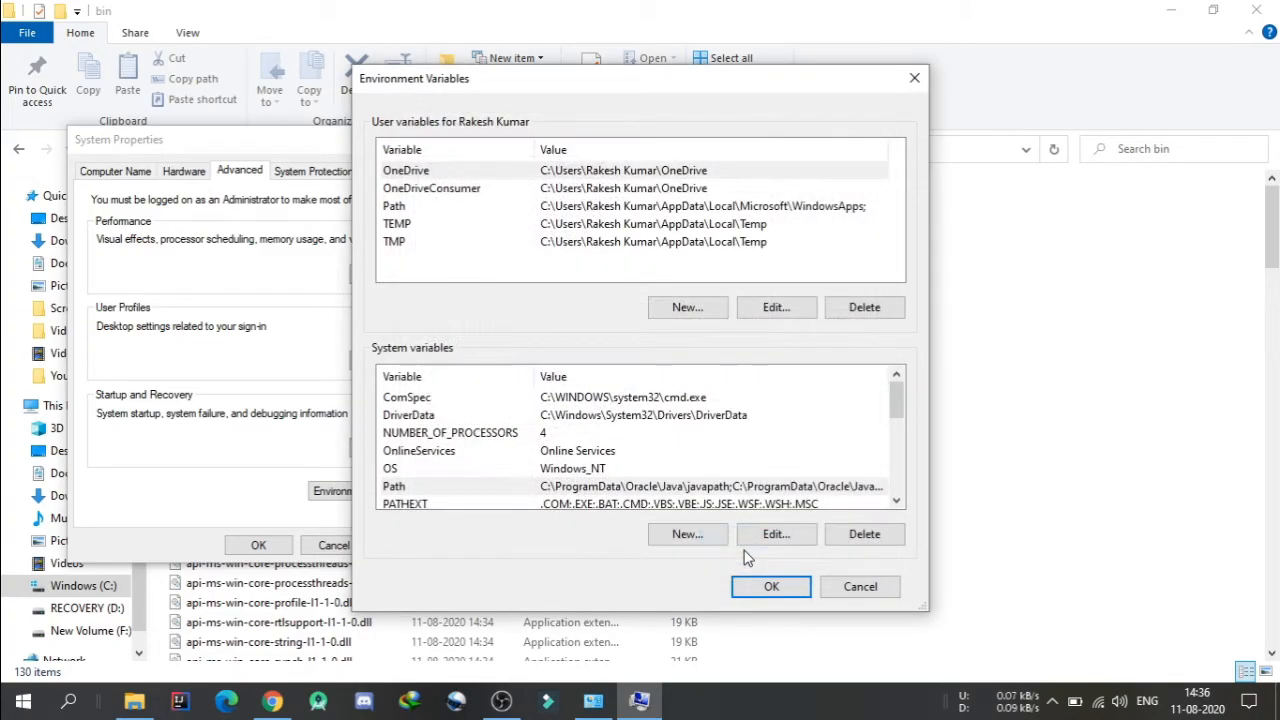
{"action": "left_click", "coordinate": [768, 587]}
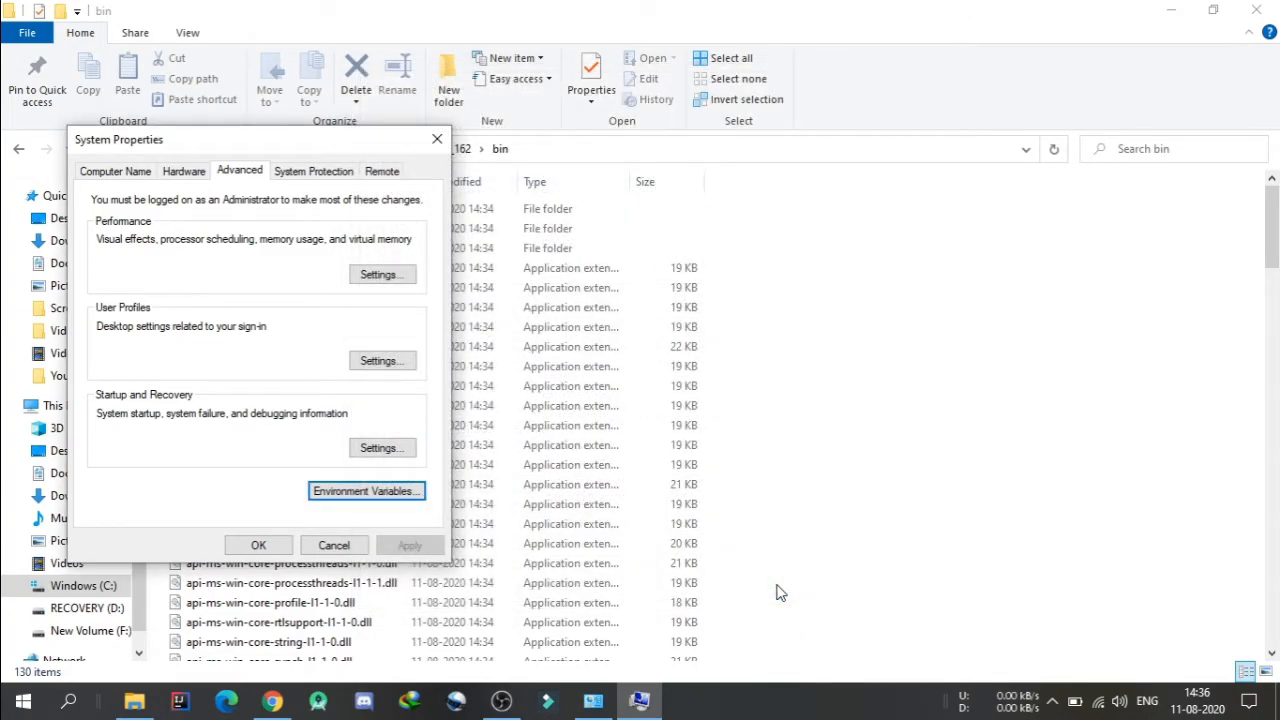
{"action": "left_click", "coordinate": [262, 545]}
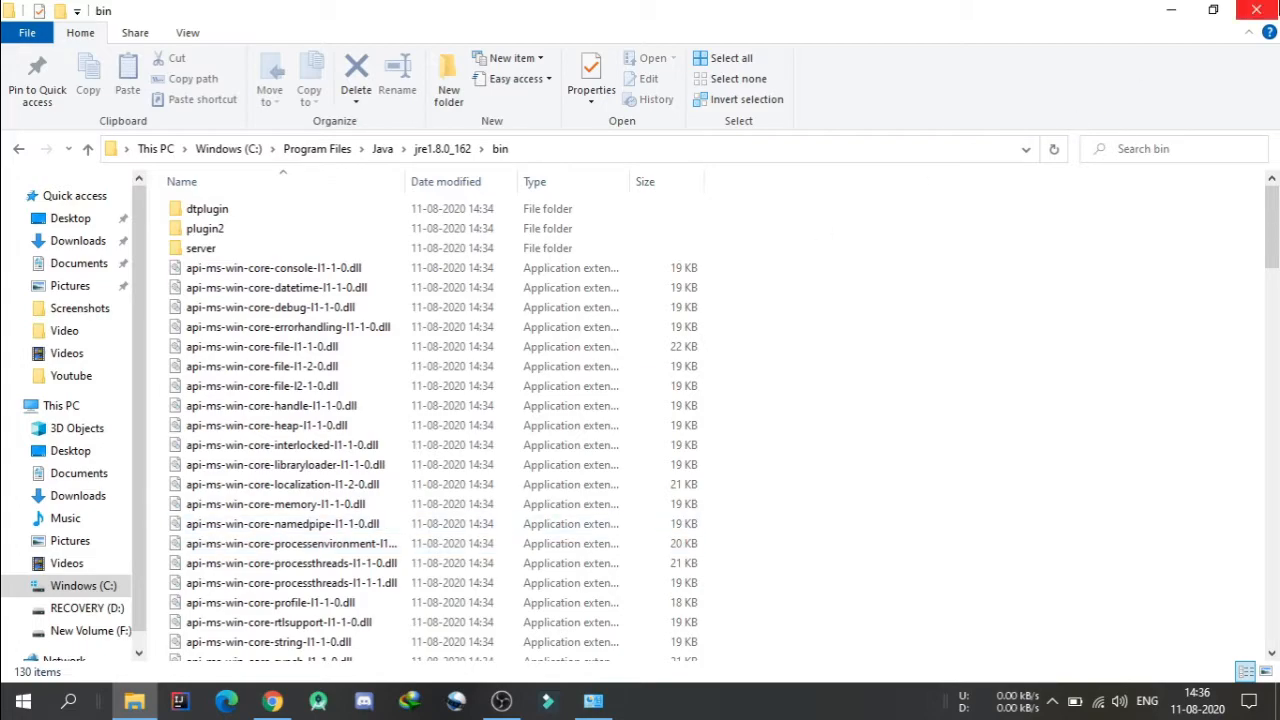
Close the open File Explorer and system windows and refresh the desktop.
{"action": "left_click", "coordinate": [1257, 10]}
{"action": "left_click", "coordinate": [1257, 10]}
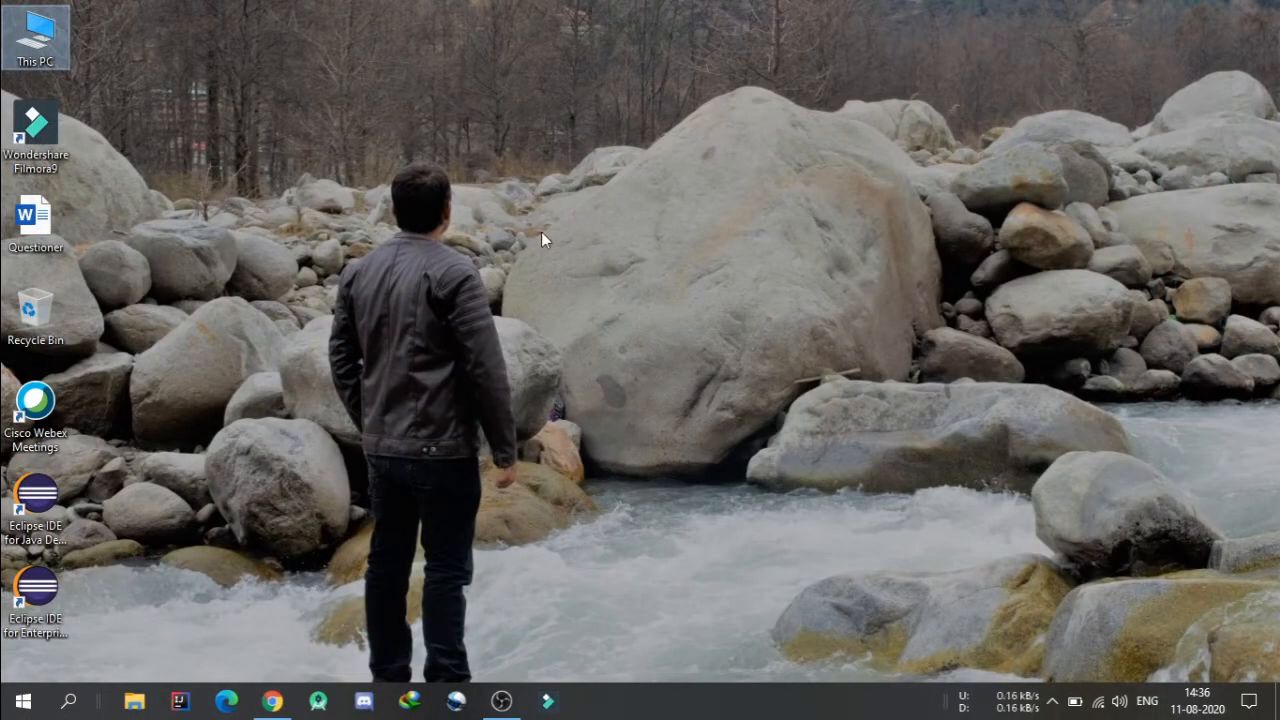
{"action": "right_click", "coordinate": [317, 411]}
{"action": "left_click", "coordinate": [409, 494]}
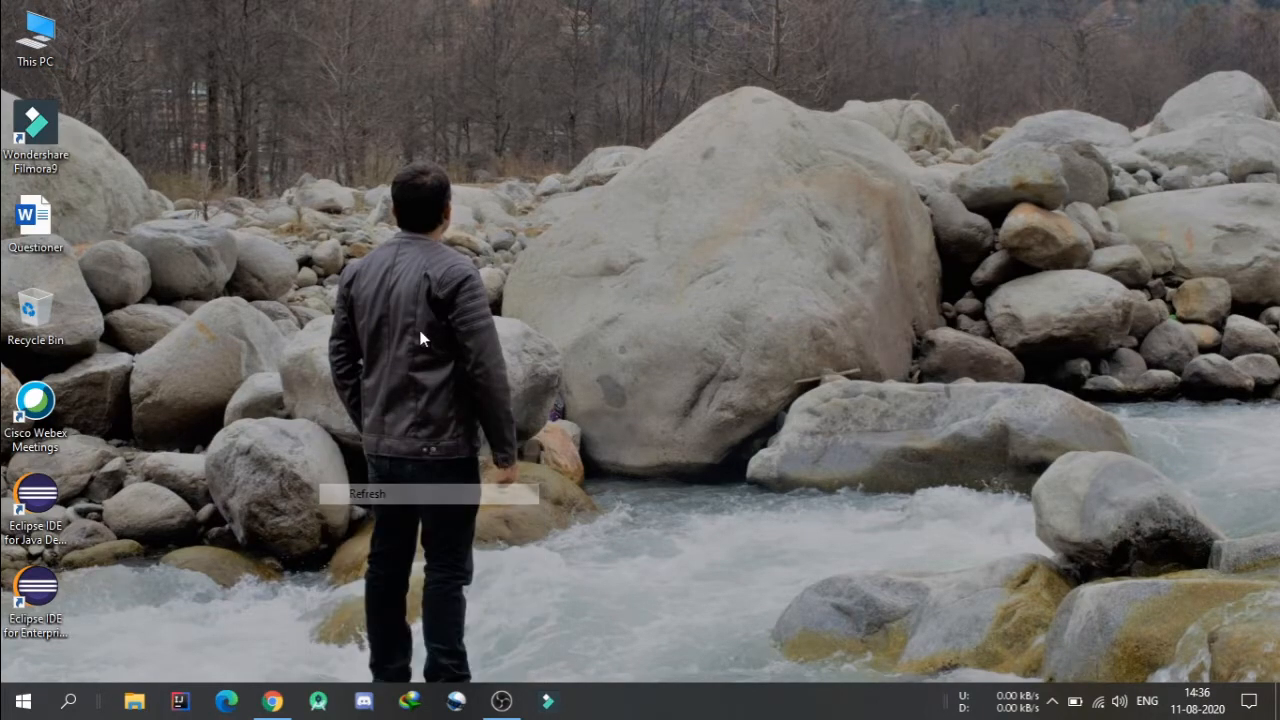
{"action": "right_click", "coordinate": [413, 235]}
{"action": "left_click", "coordinate": [480, 318]}
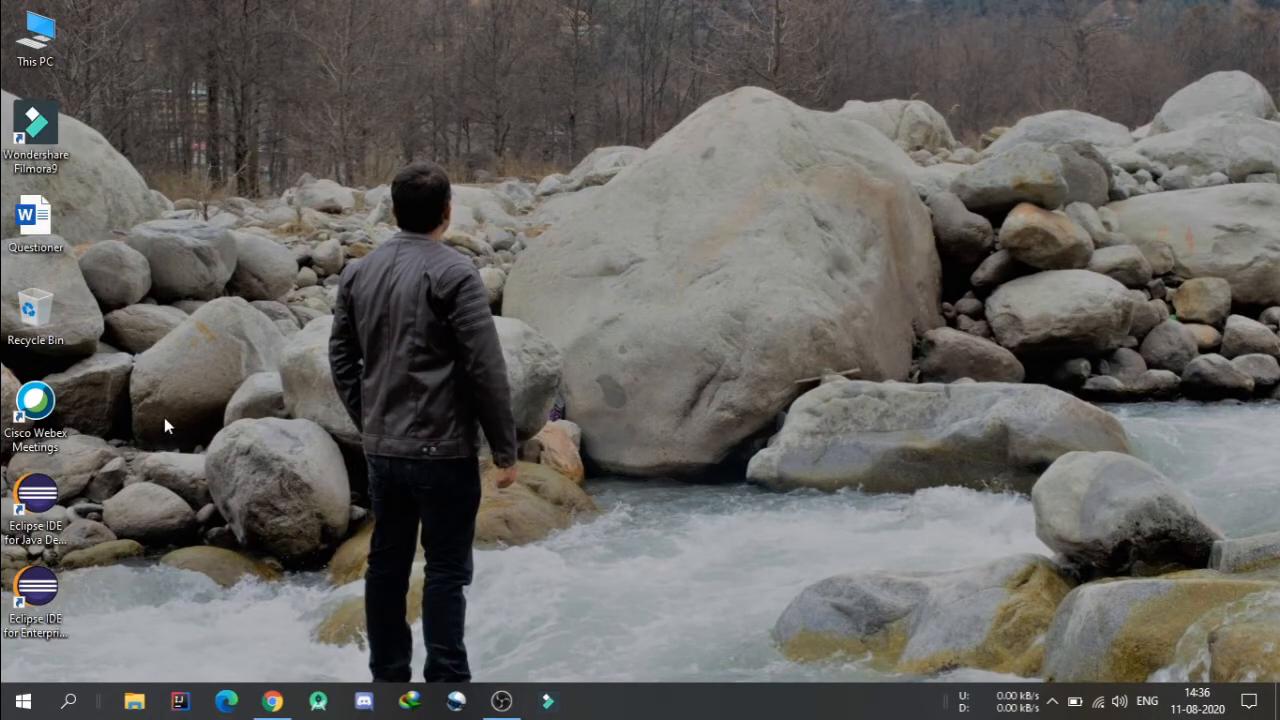
Launch Eclipse IDE for Java Developers from the desktop to check that it starts, and minimize its window.
{"action": "double_click", "coordinate": [44, 507]}
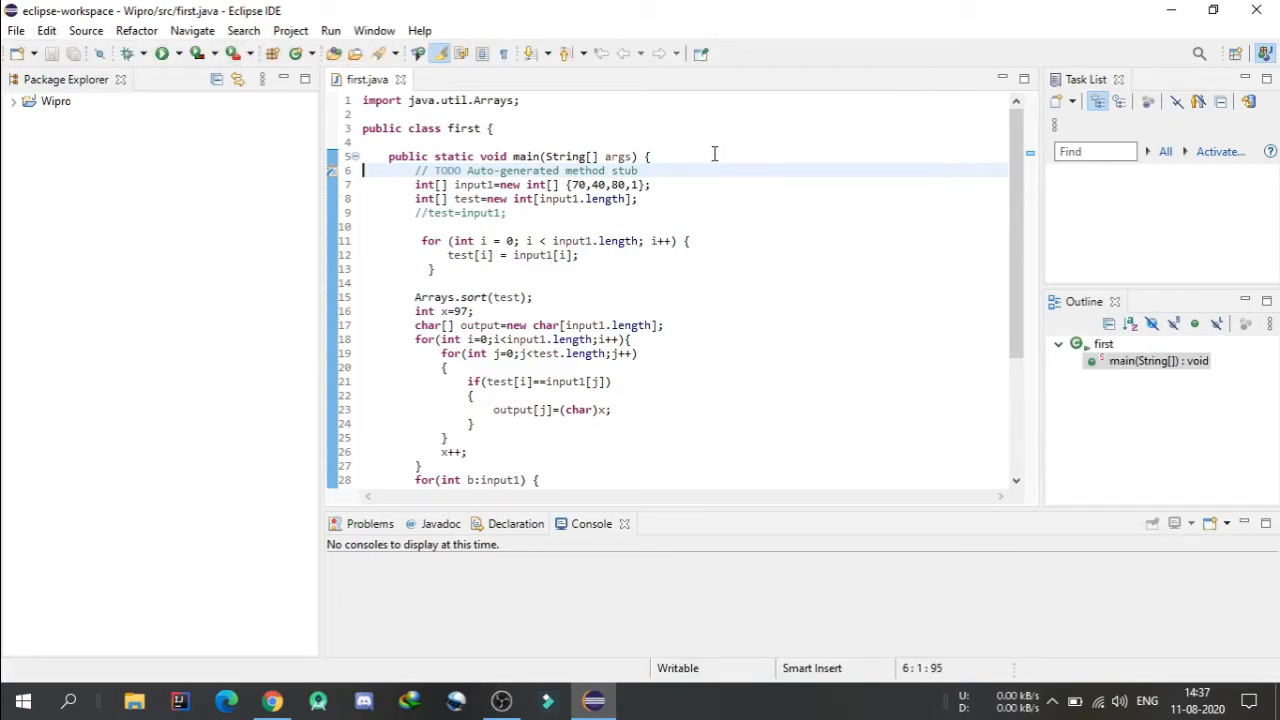
{"action": "left_click", "coordinate": [1170, 10]}
Launch Eclipse IDE for Enterprise from the desktop, dismiss the missing node.js warning and minimize the Git Staging view area.
{"action": "double_click", "coordinate": [30, 590]}
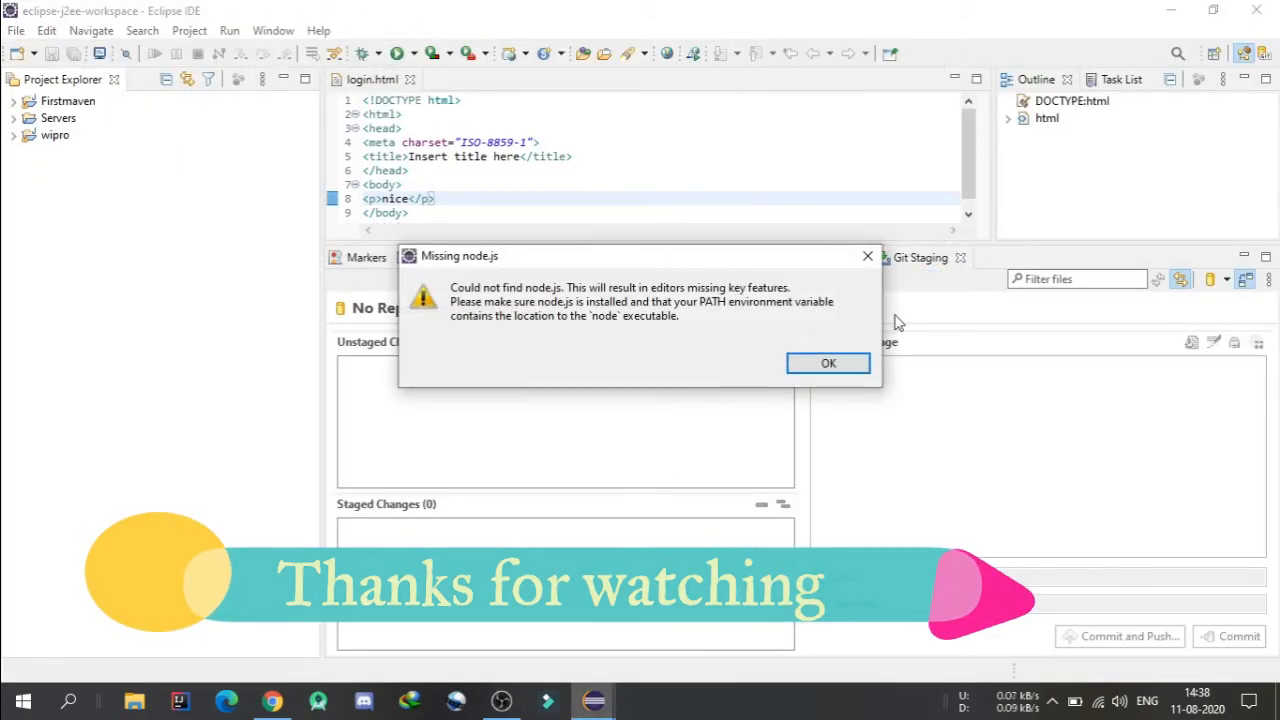
{"action": "left_click", "coordinate": [829, 364]}
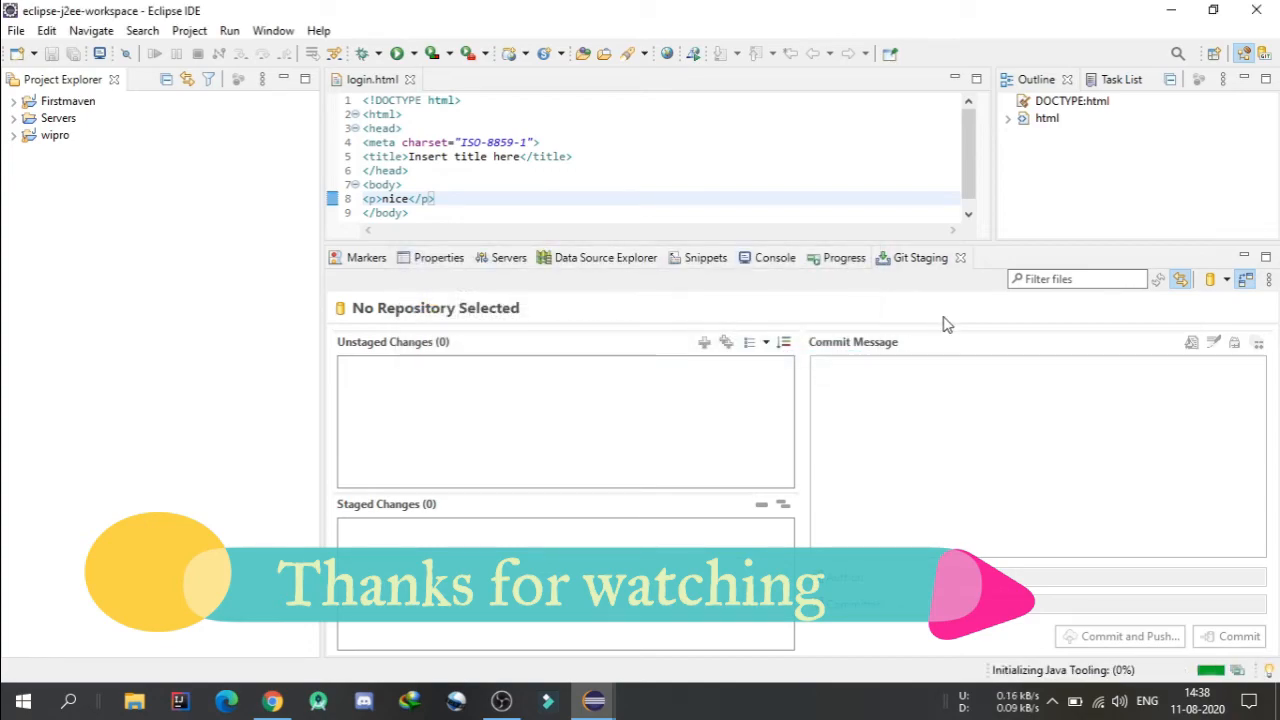
{"action": "left_click", "coordinate": [1244, 257]}
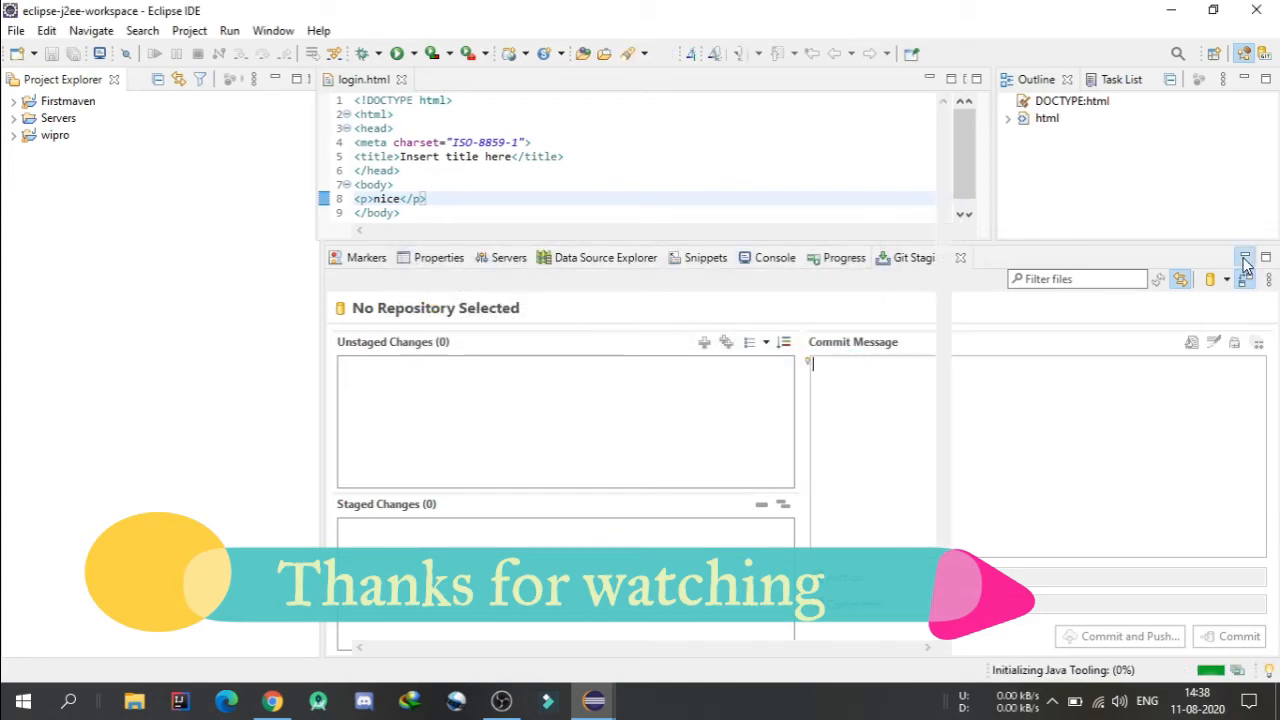